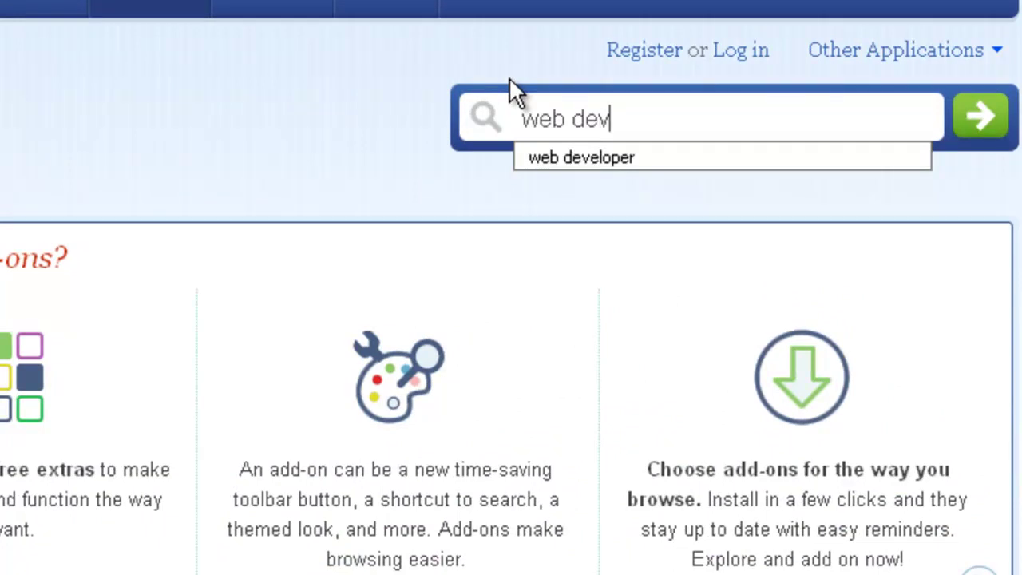
- Search the add-ons site for "web developer" and install the Web Developer extension
type("er")
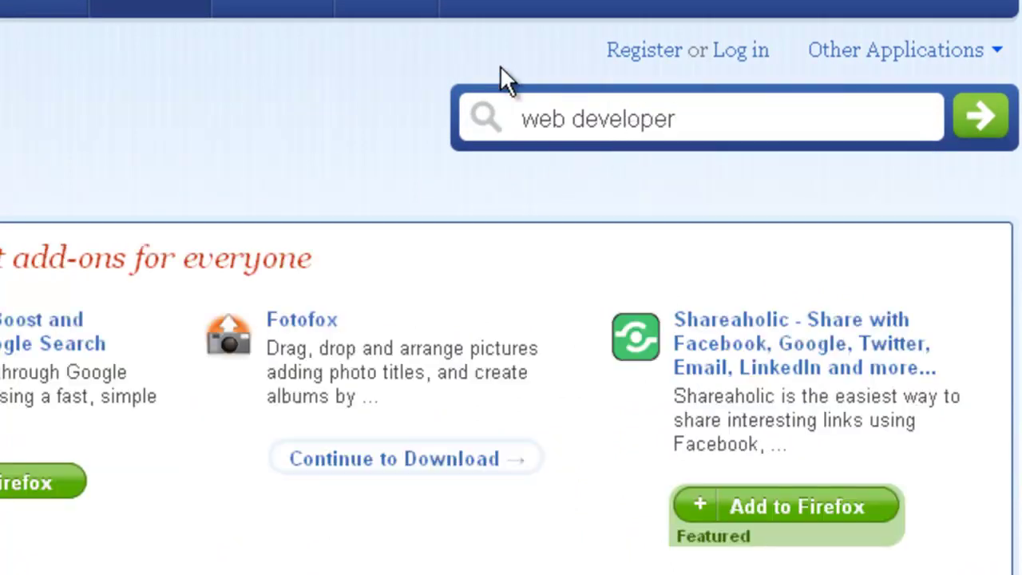
key("Return")
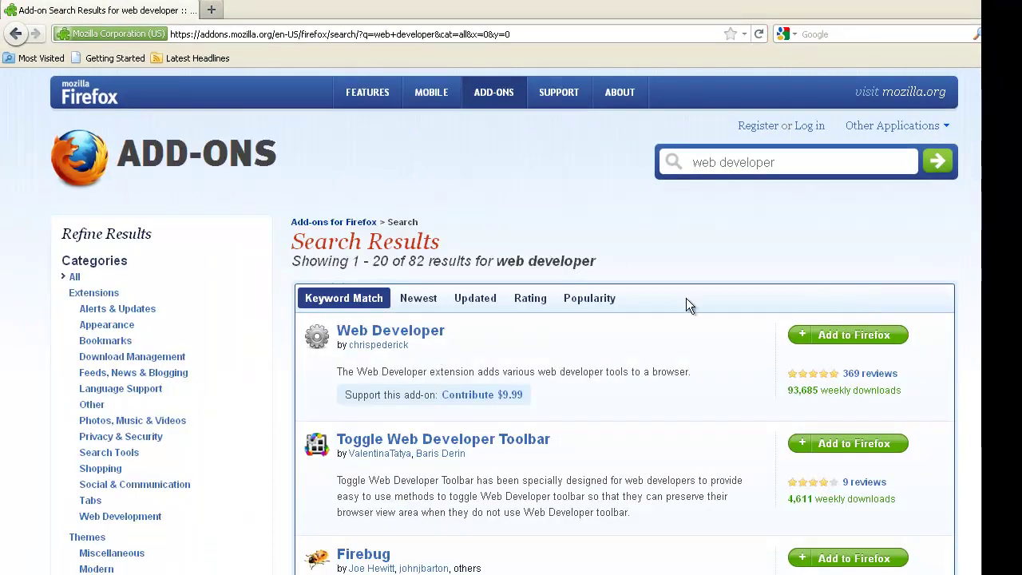
left_click(870, 339)
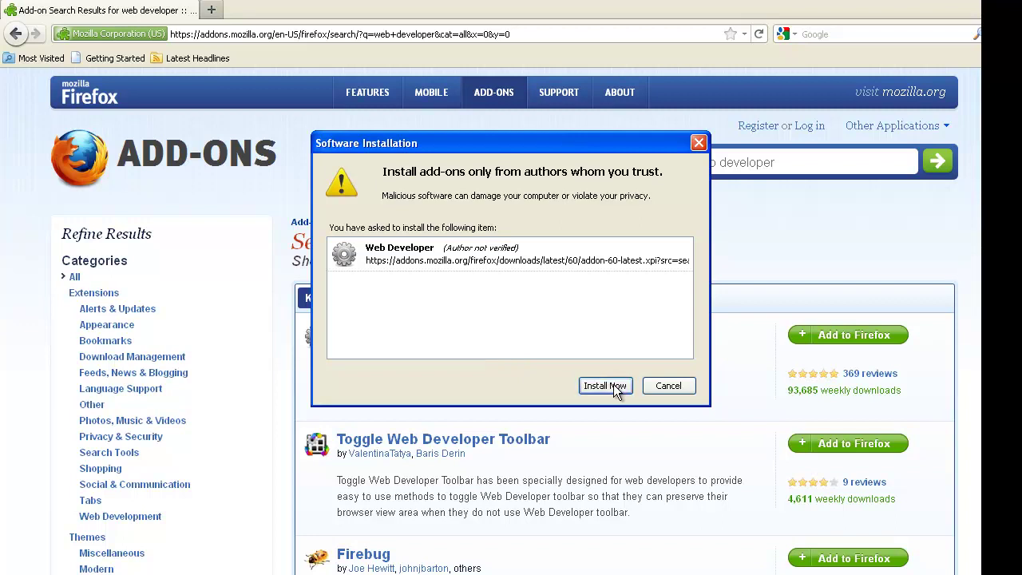
left_click(614, 386)
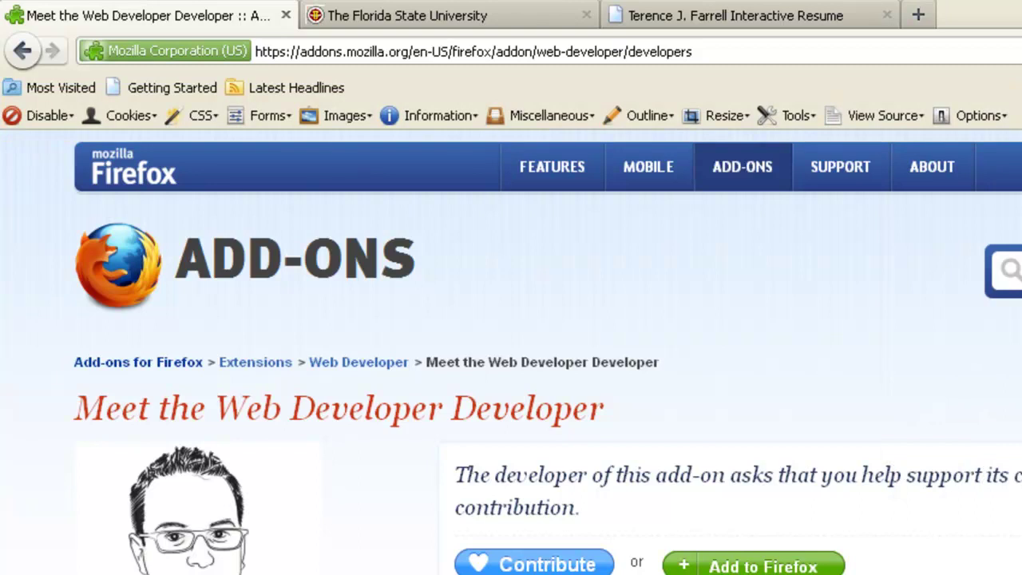
- Switch from the add-on page to the already open interactive resume's work experience page
key("ctrl+l")
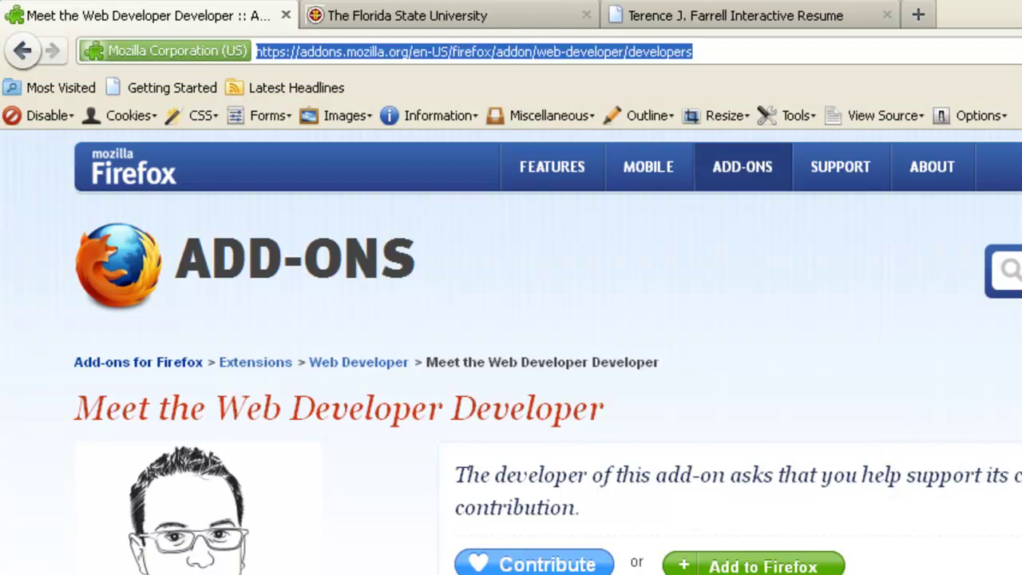
left_click(934, 476)
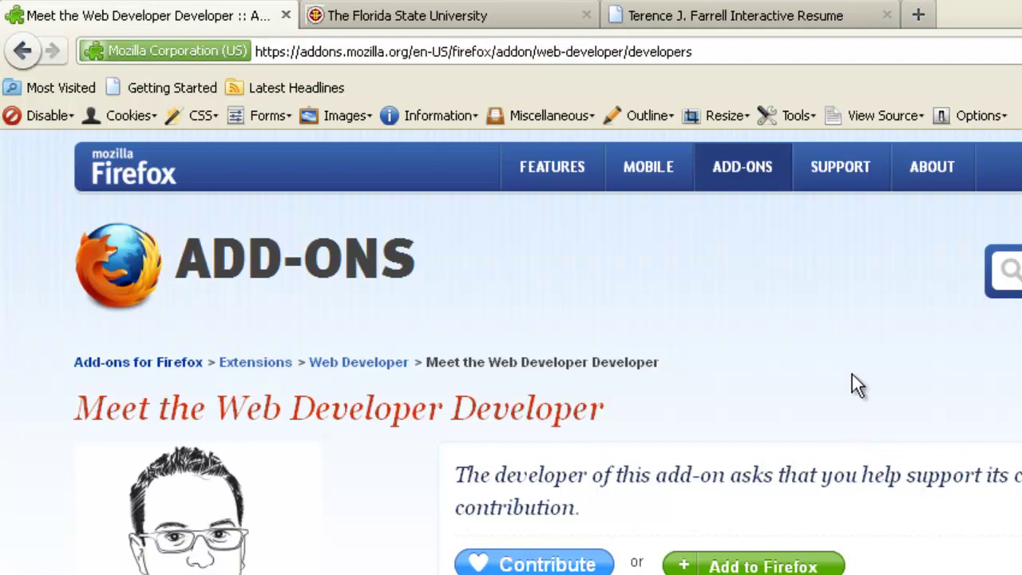
left_click(799, 16)
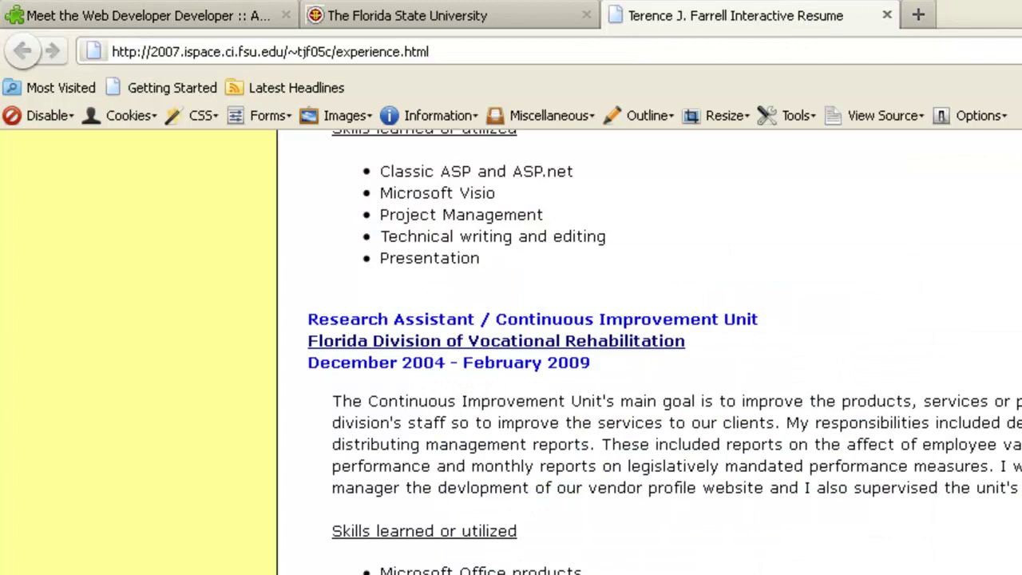
key("Home")
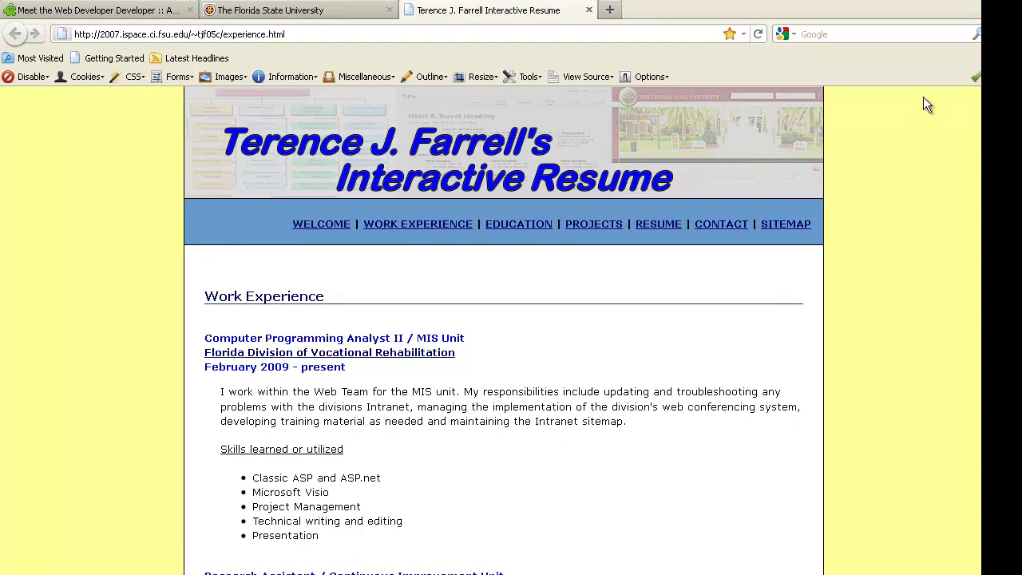
- View the HTML source of the work experience page and close the source window
left_click(595, 80)
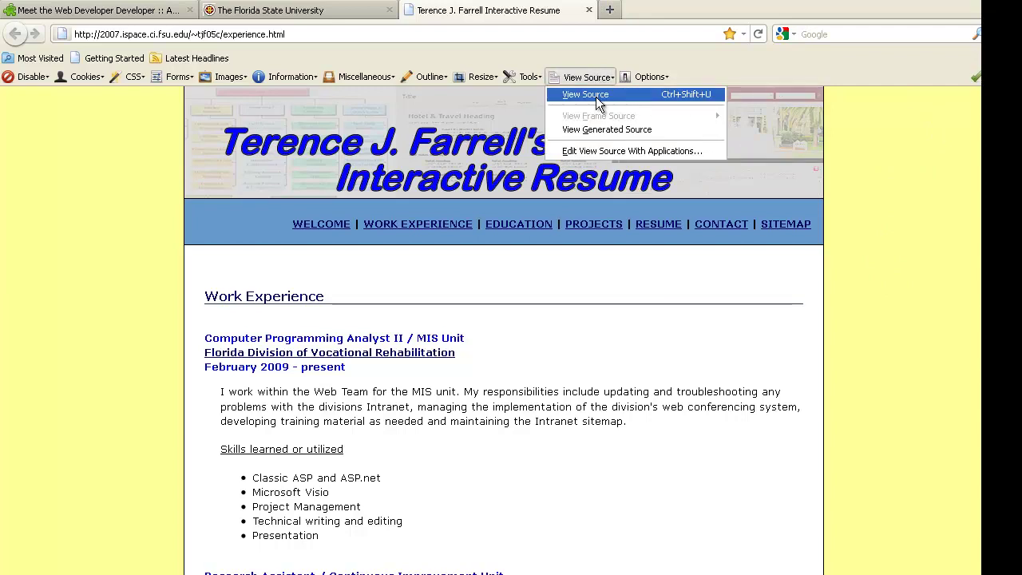
left_click(598, 96)
scroll(818, 103, "down", 20)
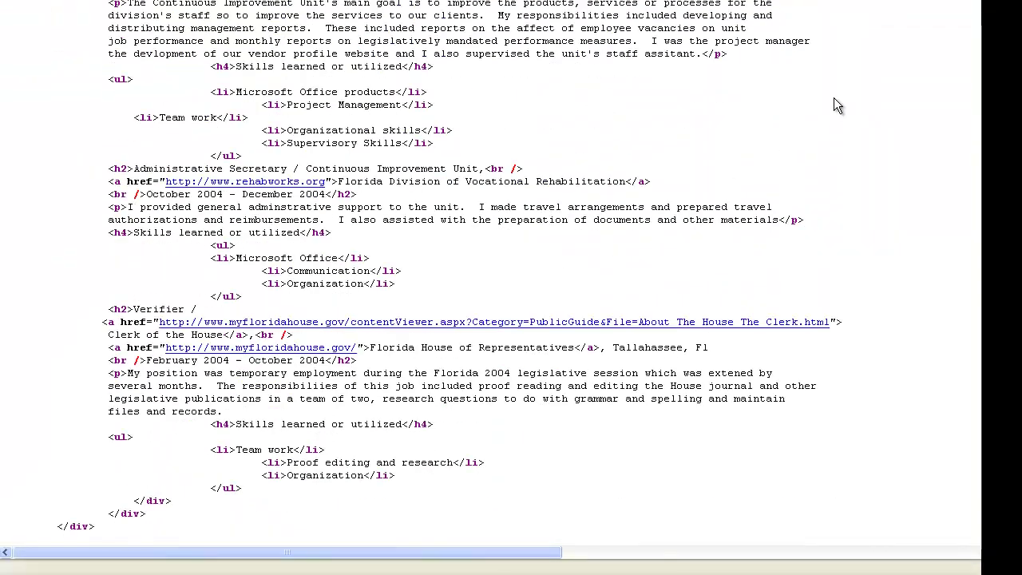
scroll(835, 104, "up", 20)
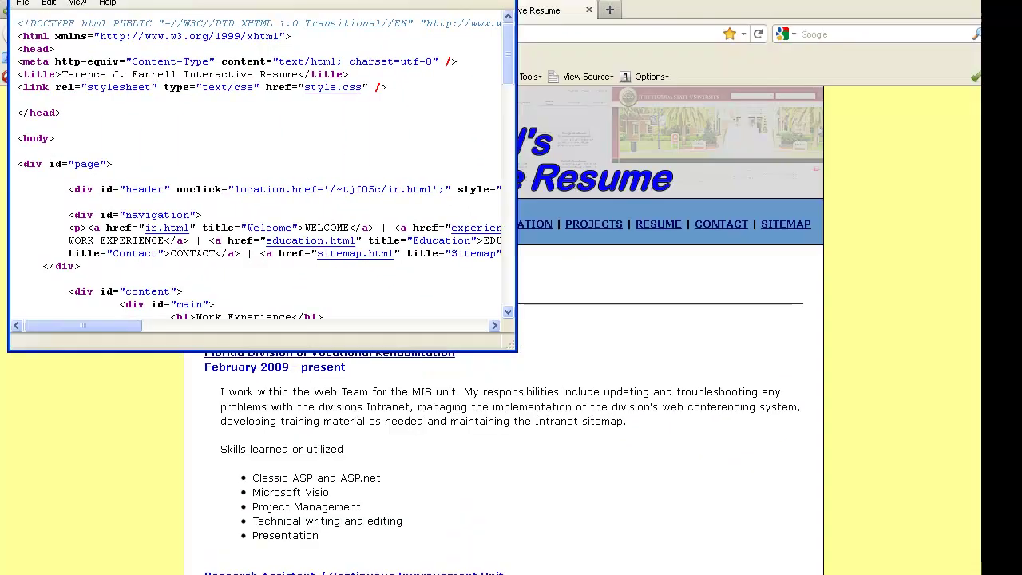
left_click(511, 4)
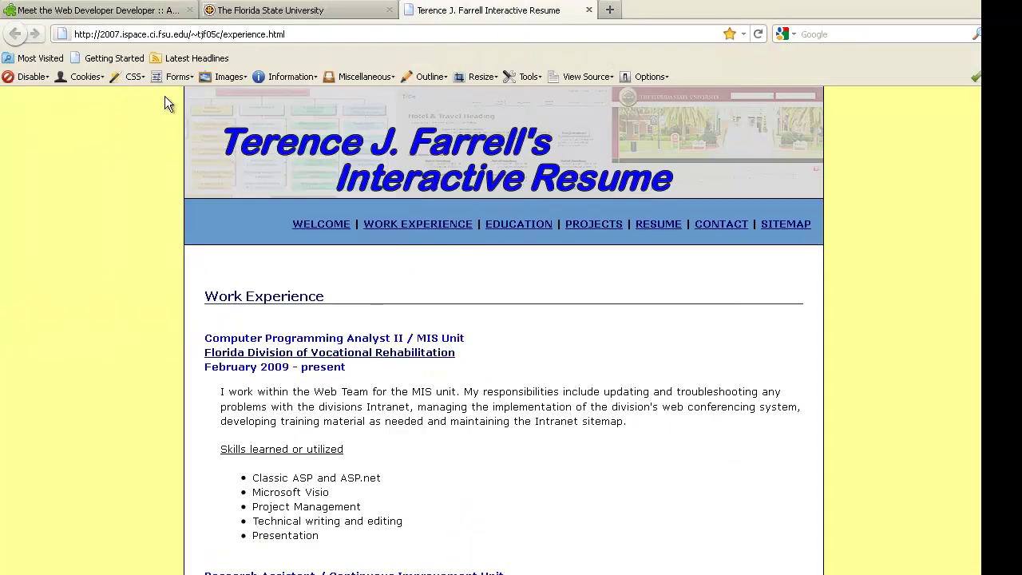
- View the resume page's full CSS and close the style sheet view
left_click(133, 77)
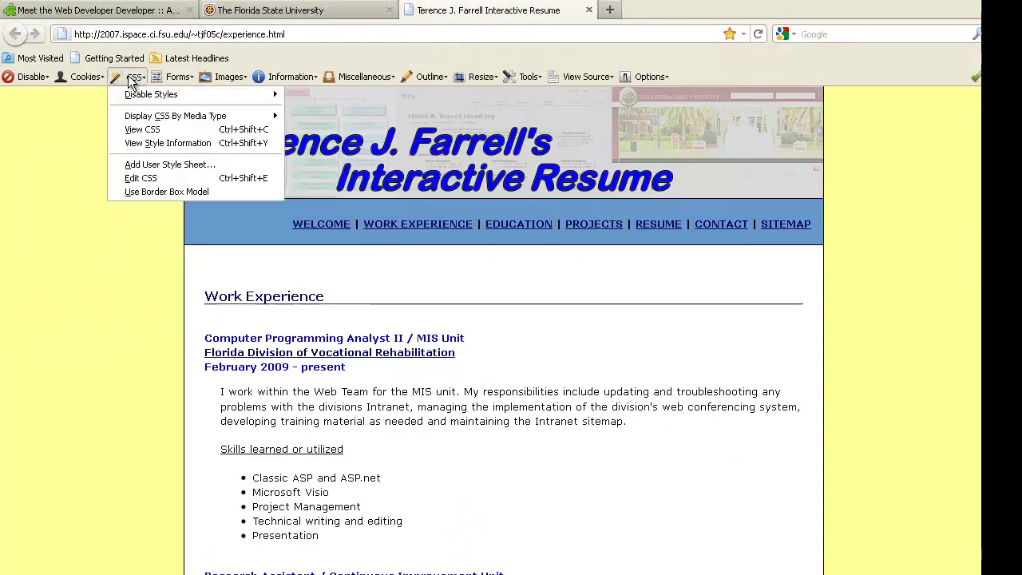
left_click(142, 130)
scroll(656, 230, "down", 20)
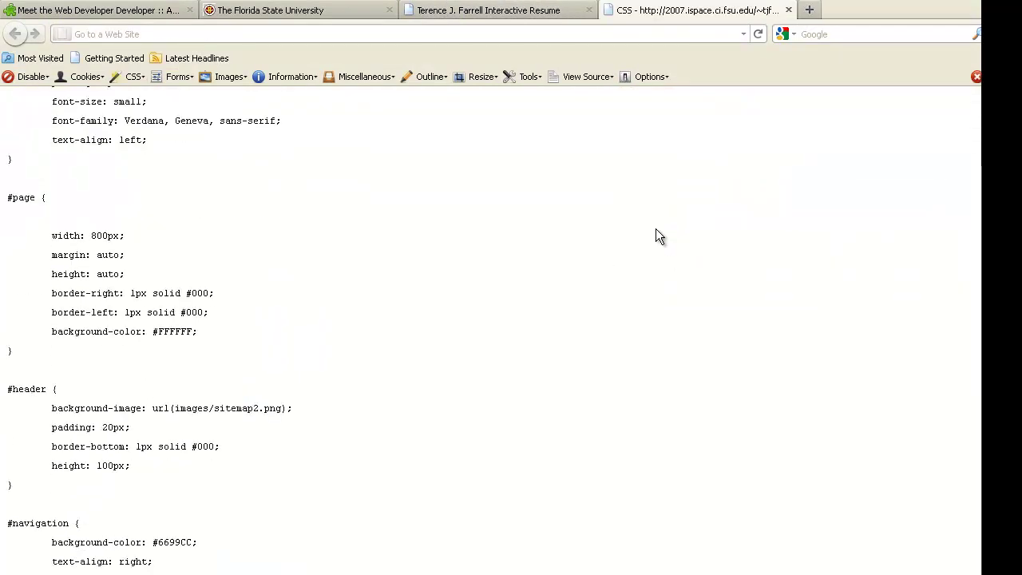
scroll(656, 237, "down", 6)
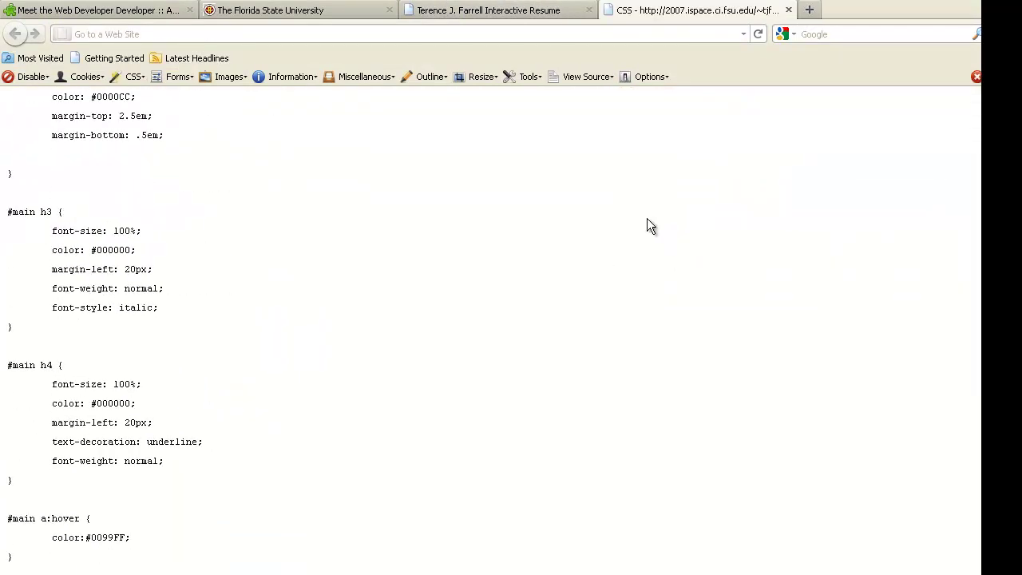
left_click(789, 10)
- Turn on style information and inspect the CSS rules of the page header, the WELCOME link and the main content area
left_click(142, 79)
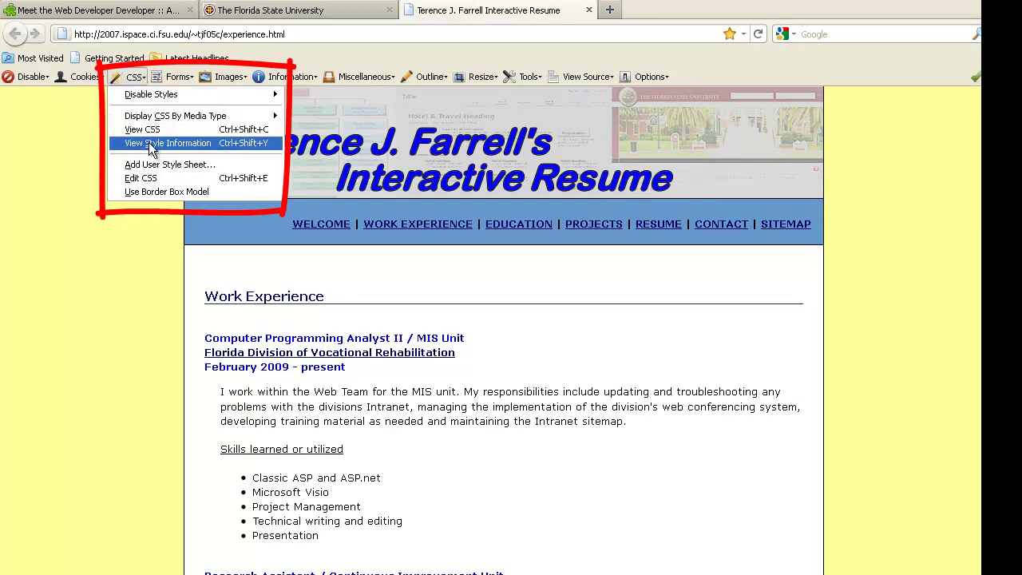
left_click(149, 143)
left_click(379, 164)
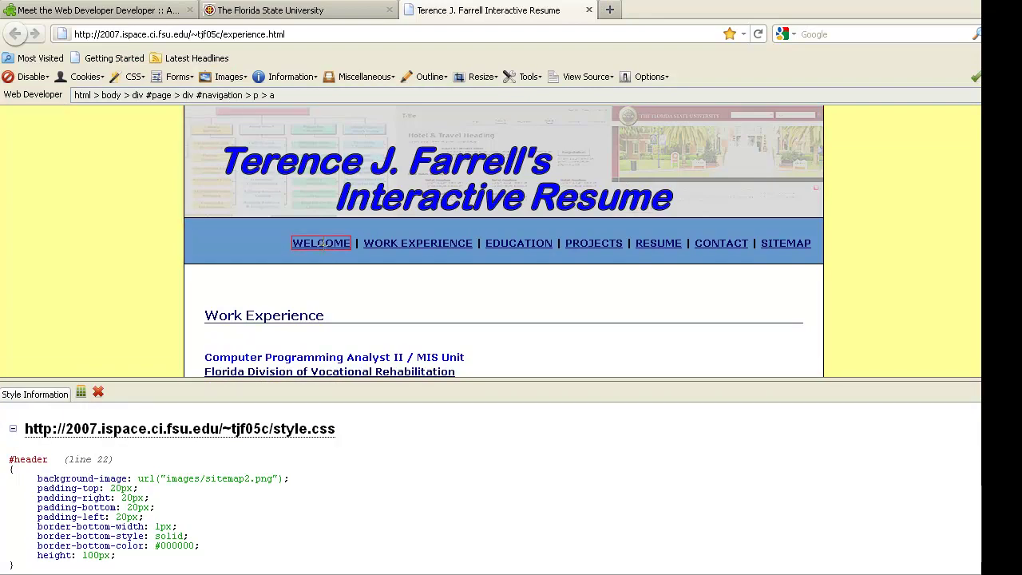
left_click(341, 247)
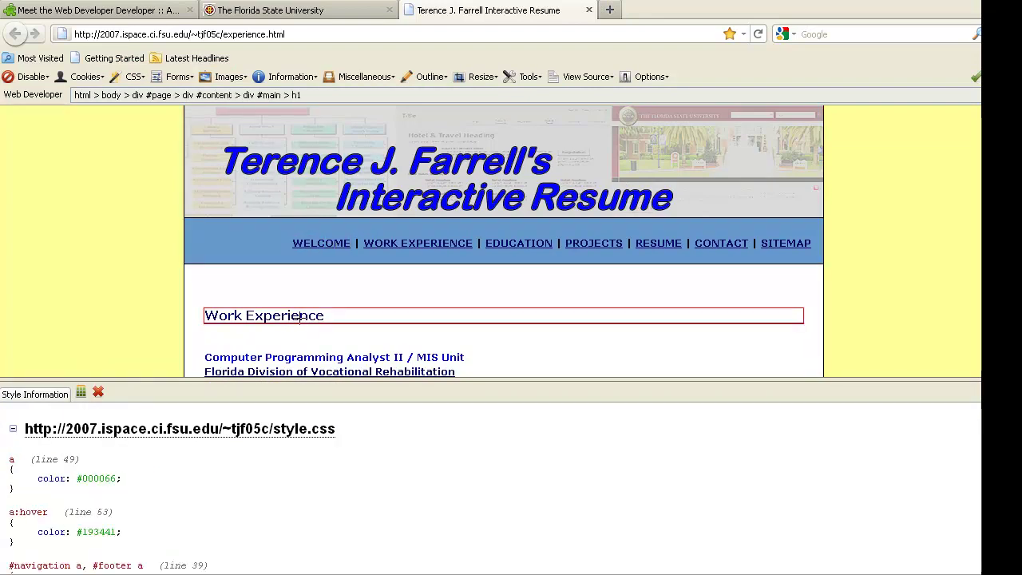
left_click(324, 295)
- Inspect the styles of the "Classic ASP and ASP.net" list item and the Research Assistant paragraph, and turn off style information
scroll(442, 297, "down", 6)
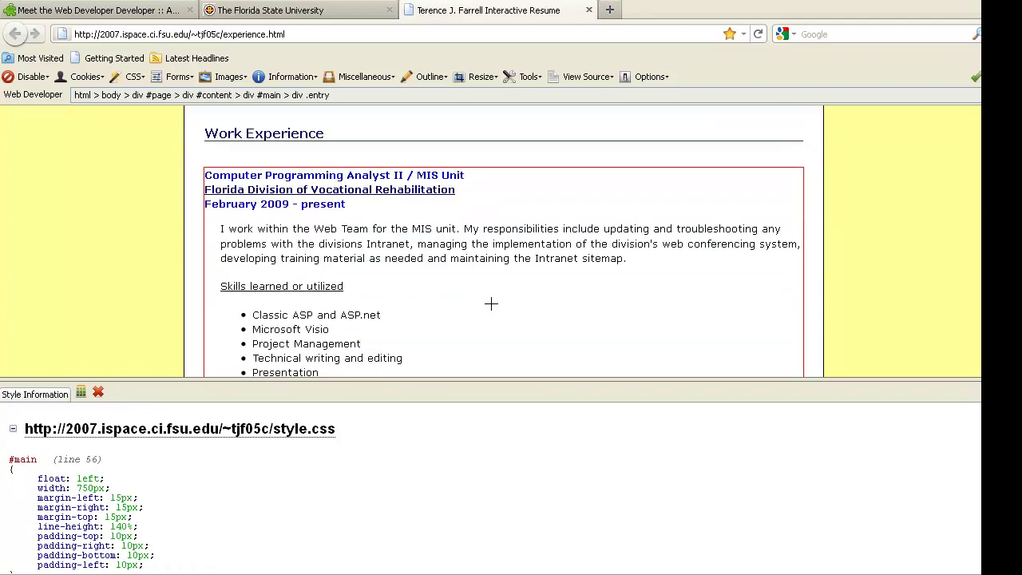
left_click(335, 224)
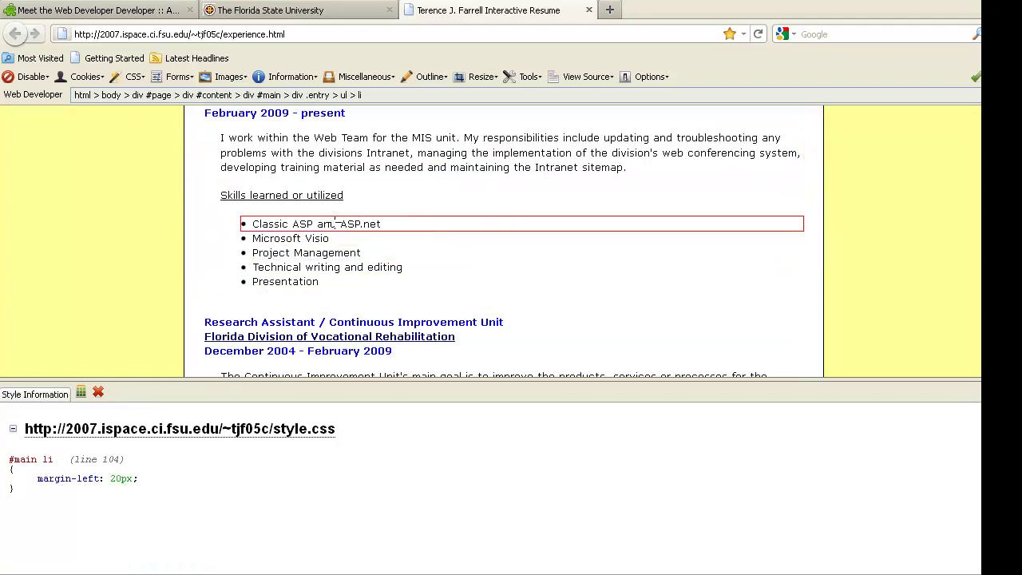
scroll(414, 224, "down", 4)
left_click(405, 218)
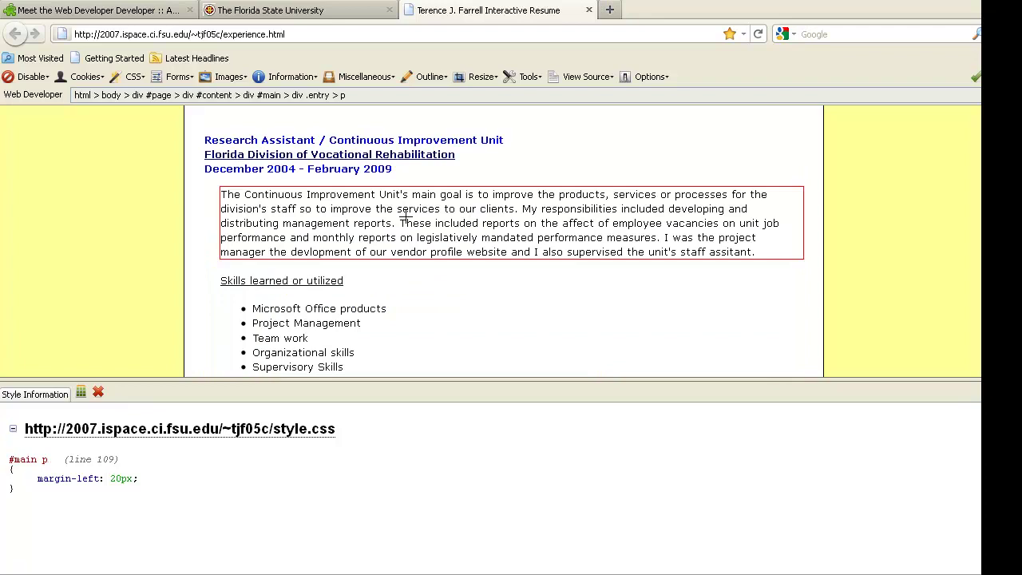
scroll(425, 208, "up", 10)
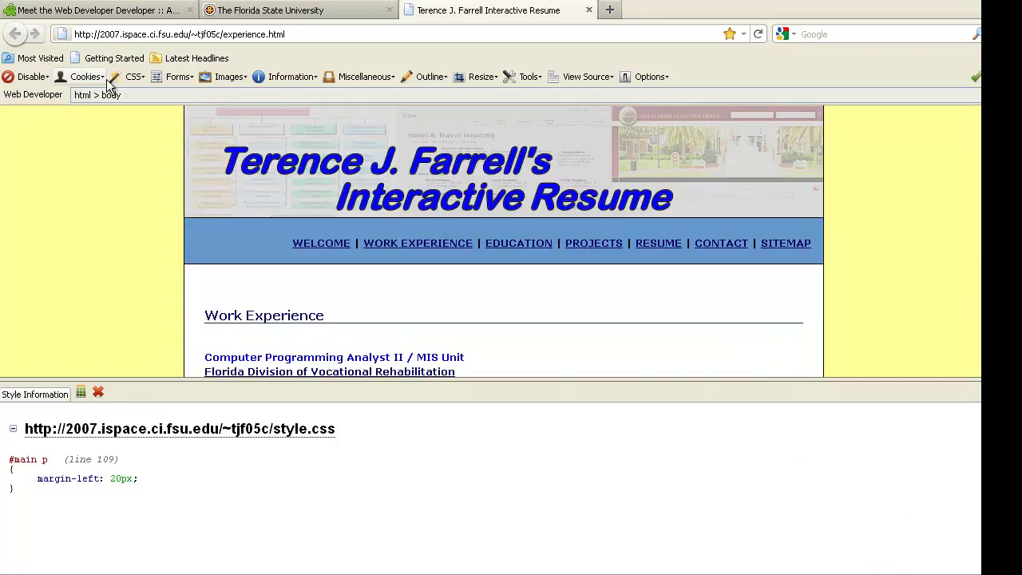
left_click(134, 76)
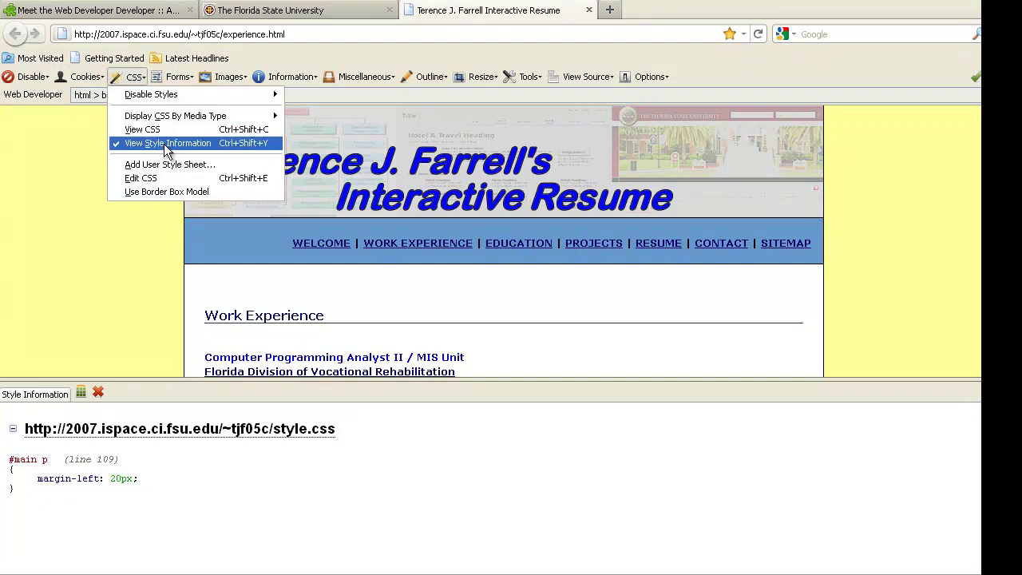
left_click(166, 145)
- Open the page's style.css for live editing and enlarge the CSS editing area
left_click(133, 78)
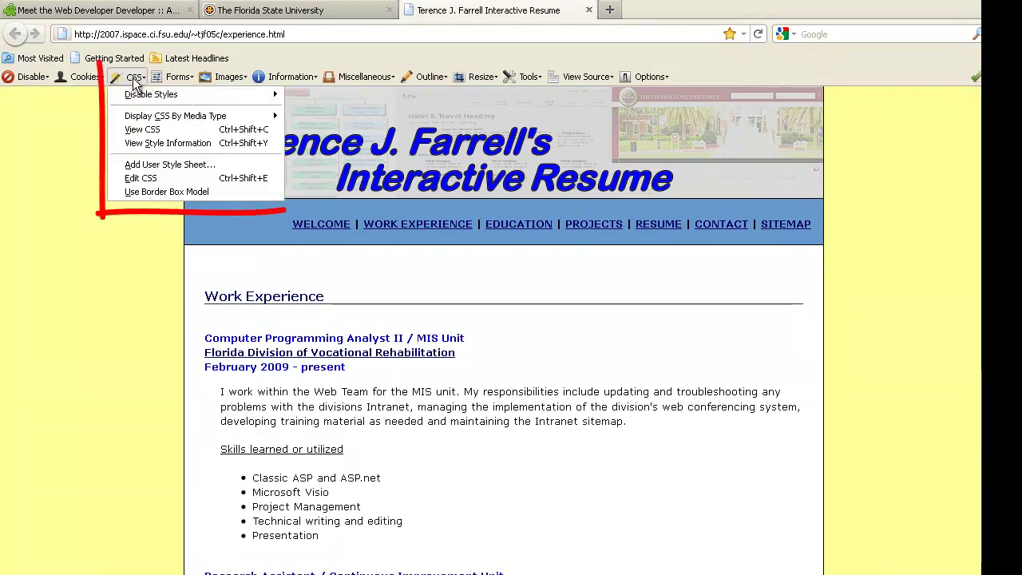
left_click(156, 177)
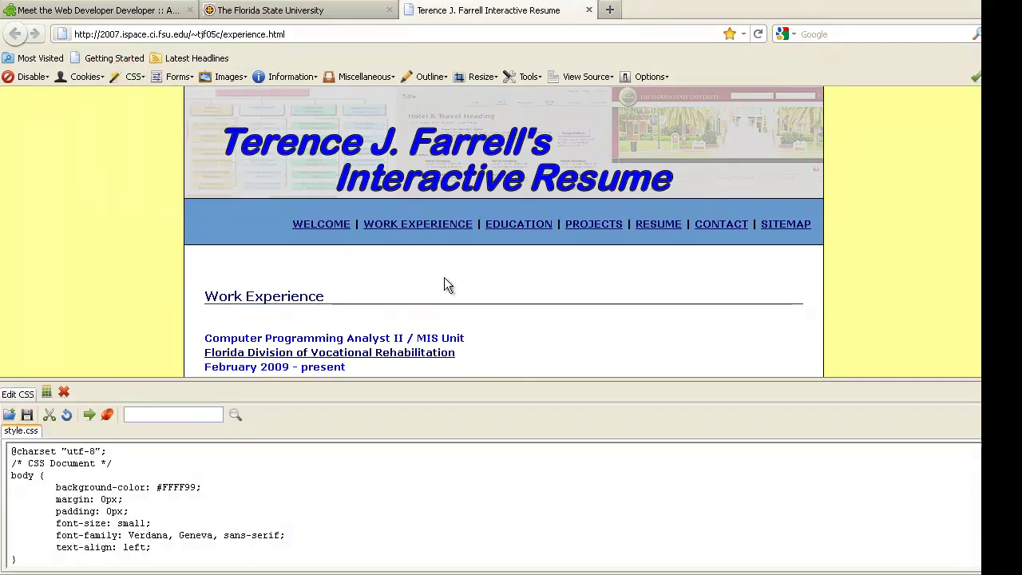
left_click_drag(533, 378, 511, 285)
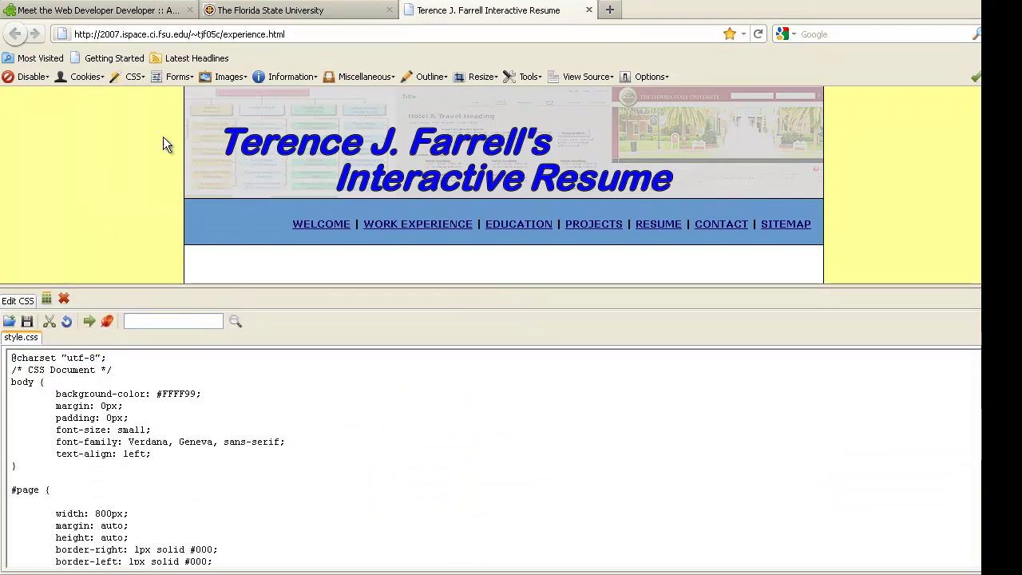
left_click(132, 76)
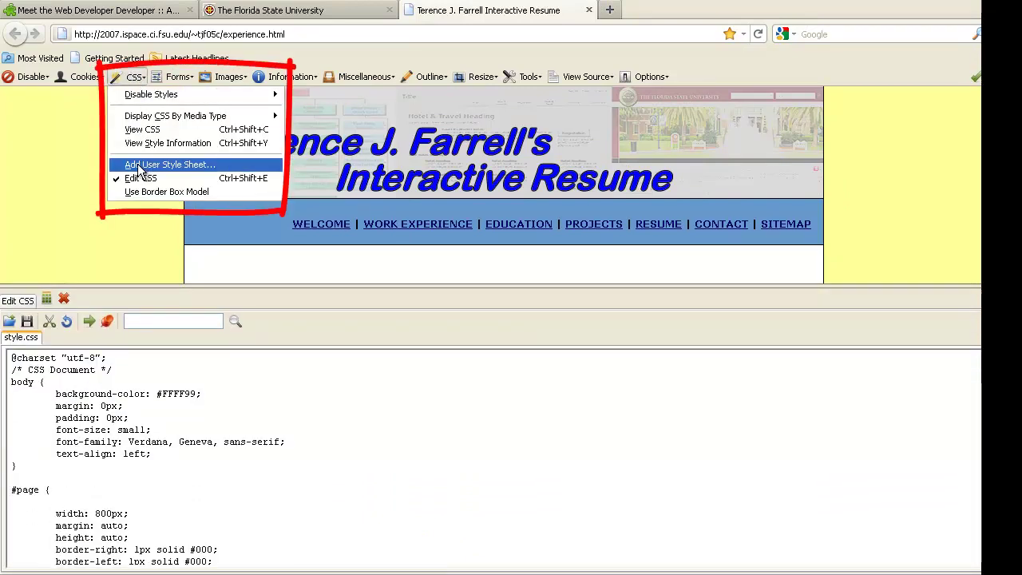
left_click(133, 77)
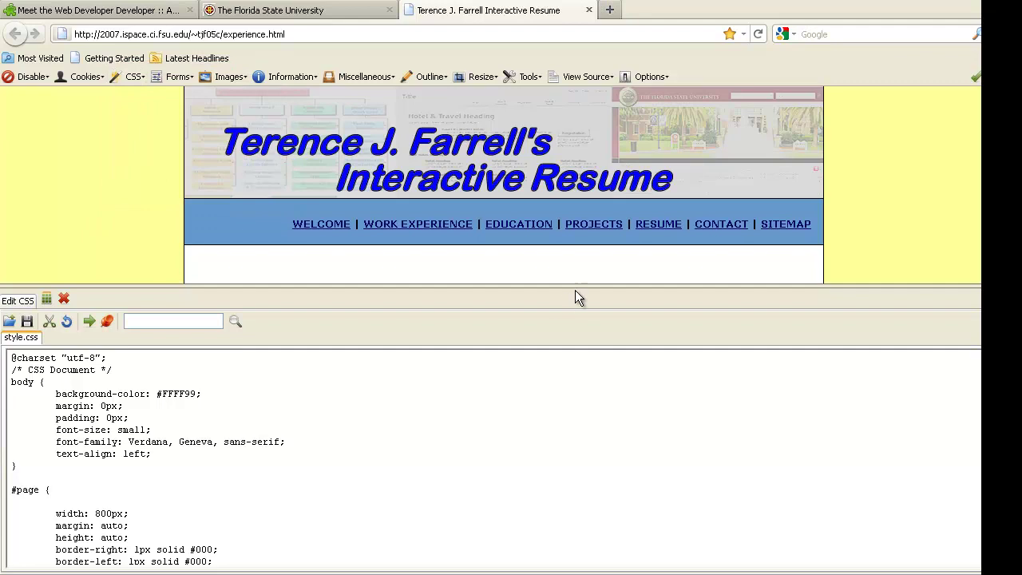
left_click_drag(580, 283, 611, 197)
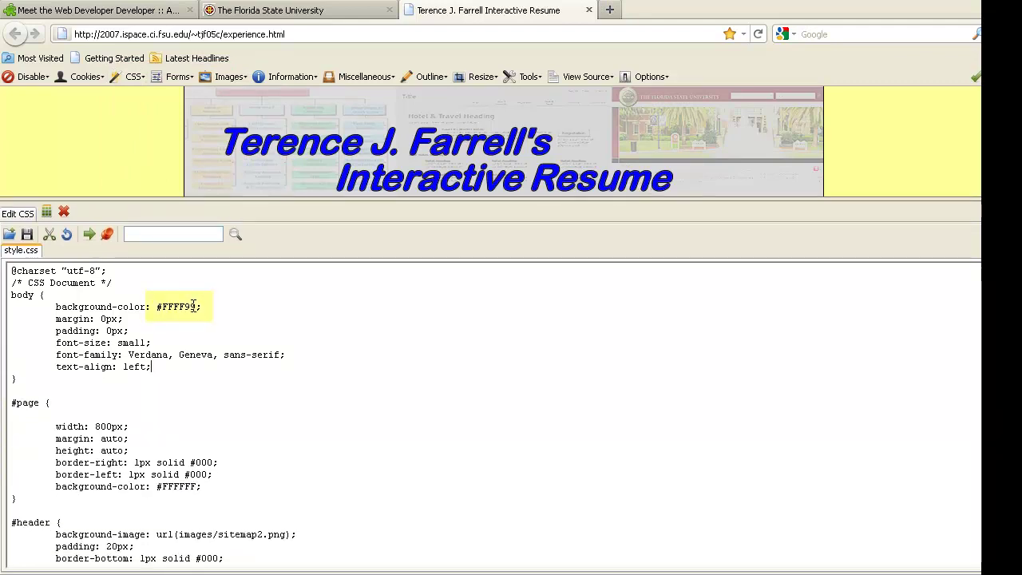
- Set the background-color of the body rule in style.css to black
key("BackSpace")
key("BackSpace")
key("BackSpace")
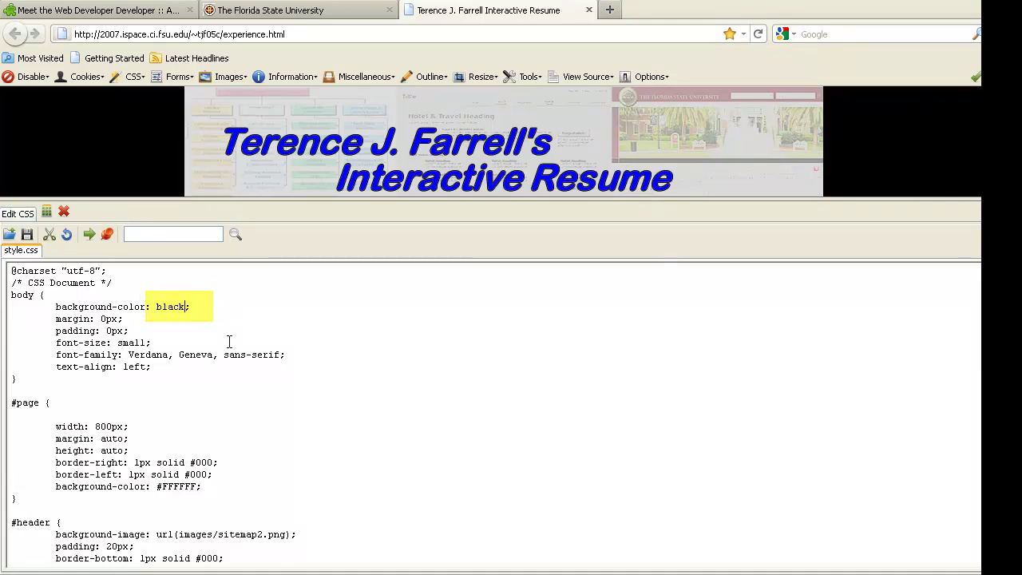
- Reveal more of the page above the CSS editor and save the edited style sheet as style in My Documents
mouse_move(491, 202)
left_mouse_down()
mouse_move(520, 509)
mouse_move(535, 238)
left_mouse_up()
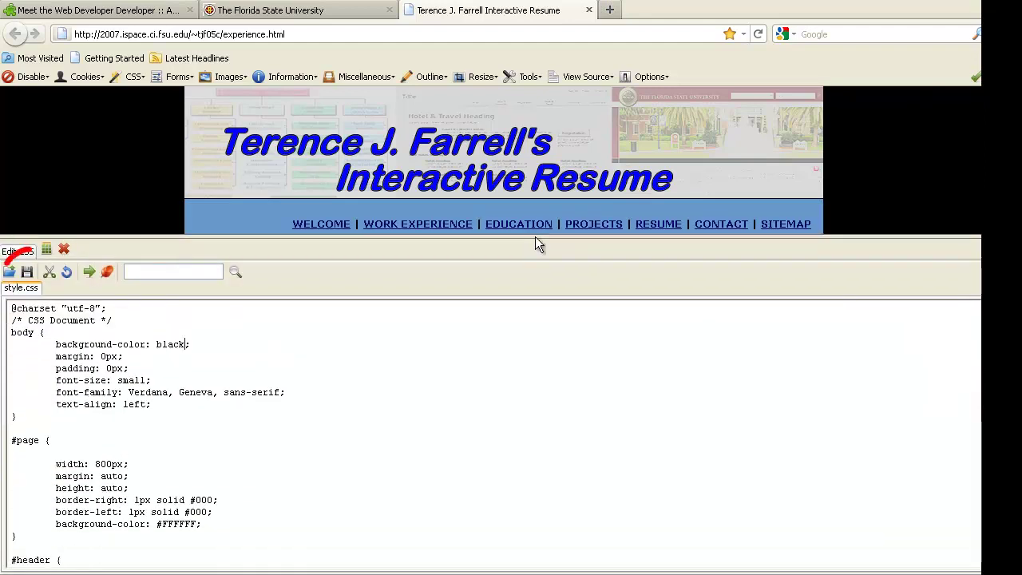
left_click(28, 273)
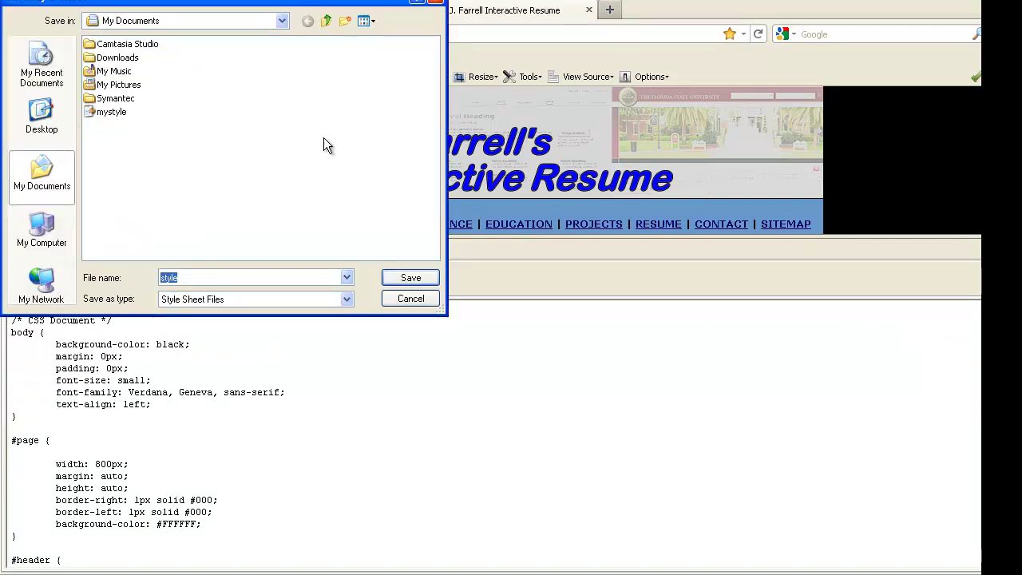
left_click(411, 279)
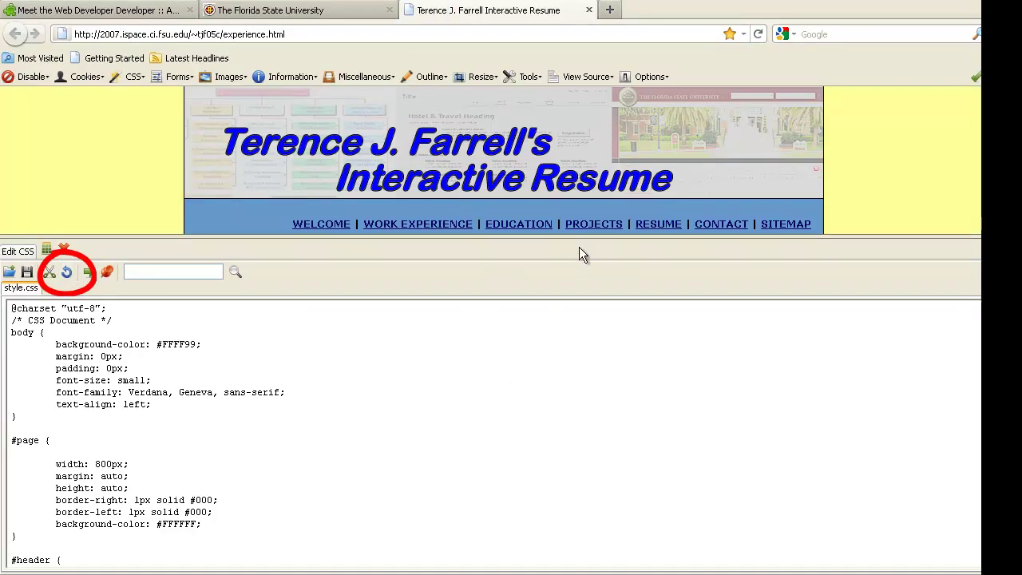
- Reduce the height of the CSS editing area and turn off CSS editing for the page
left_click_drag(575, 238, 578, 335)
left_click(137, 77)
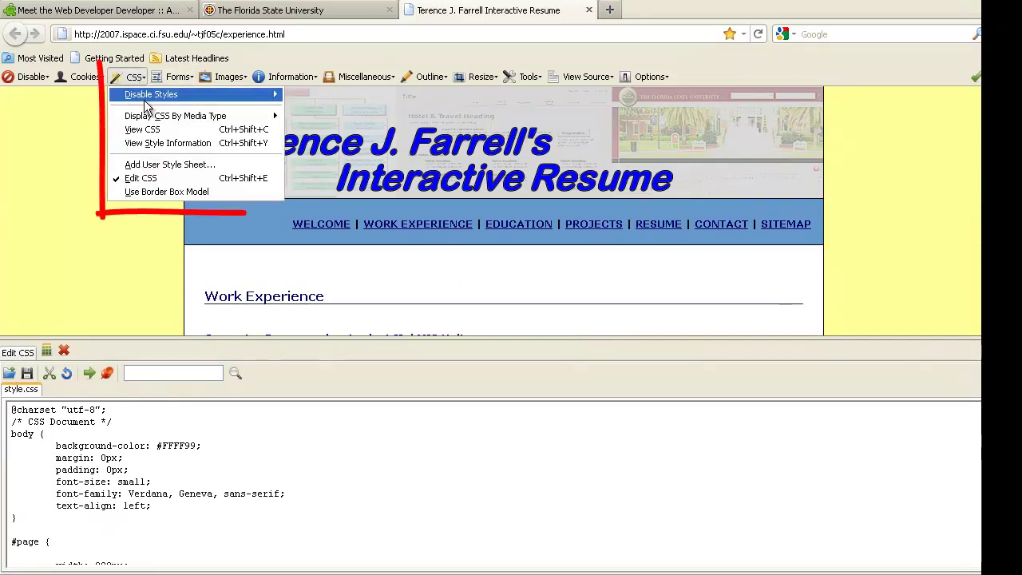
left_click(148, 180)
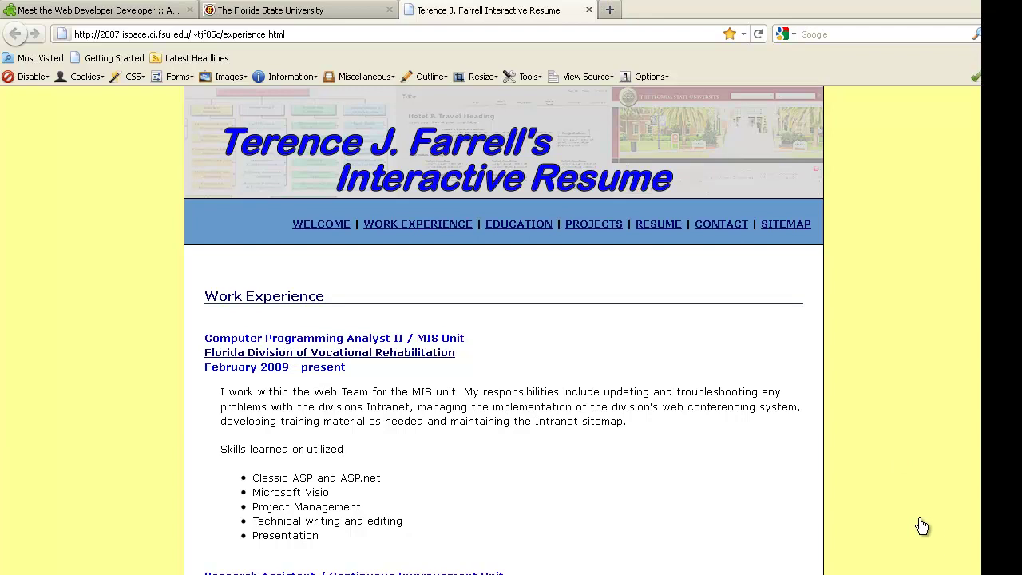
- View the page source of The Florida State University home page, look through its HTML and close the source window
left_click(320, 11)
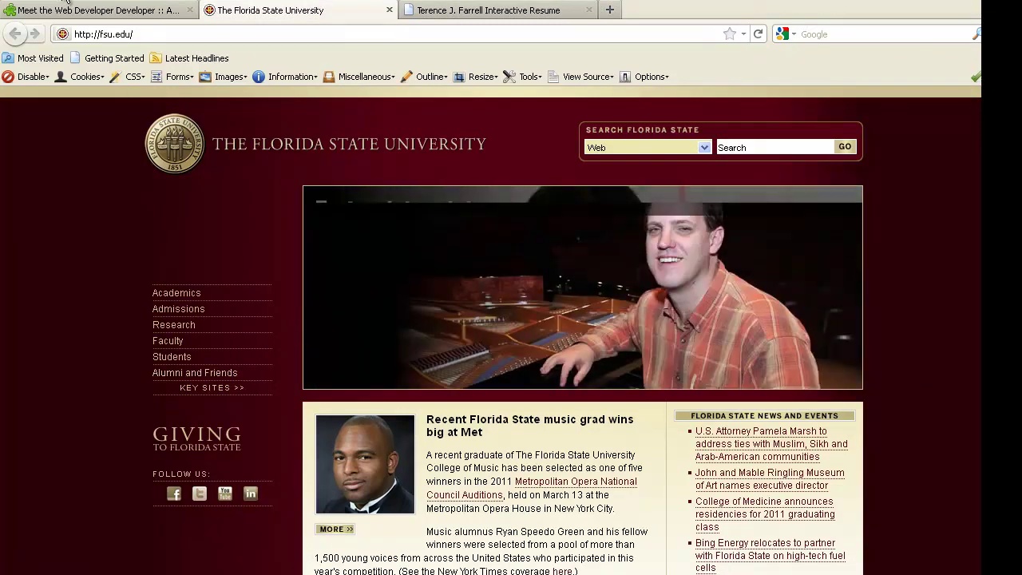
left_click(67, 1)
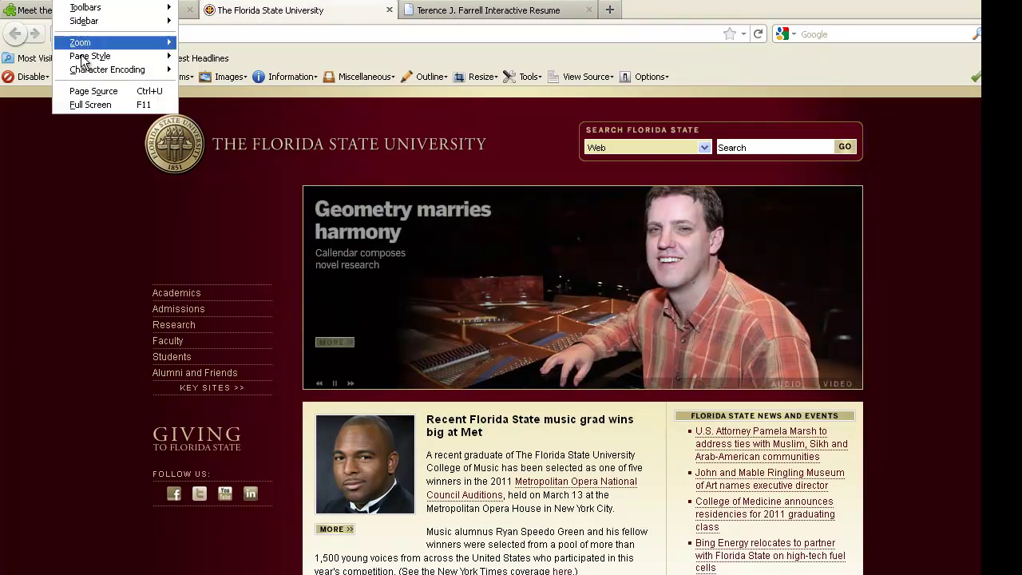
left_click(93, 92)
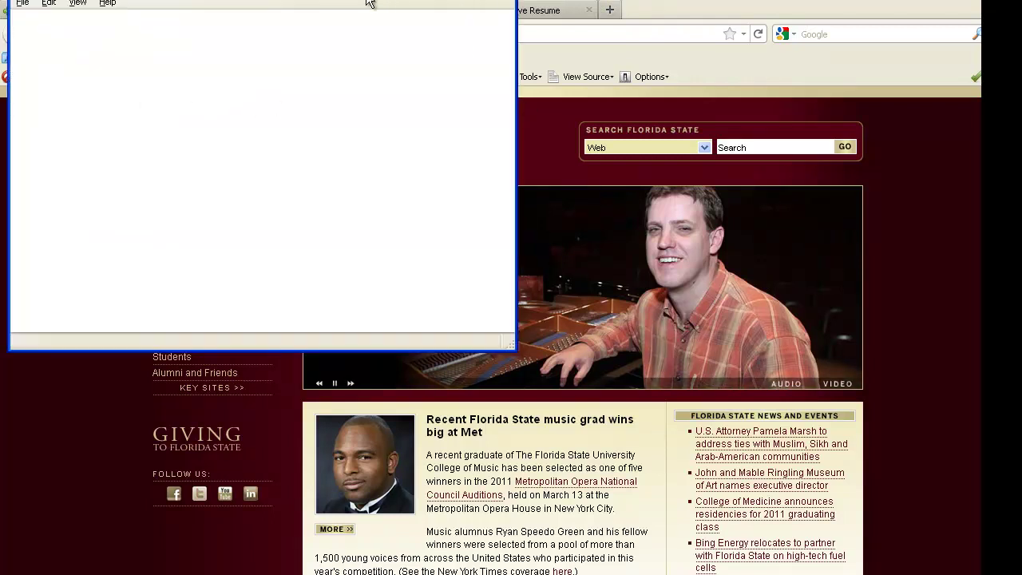
scroll(457, 129, "down", 20)
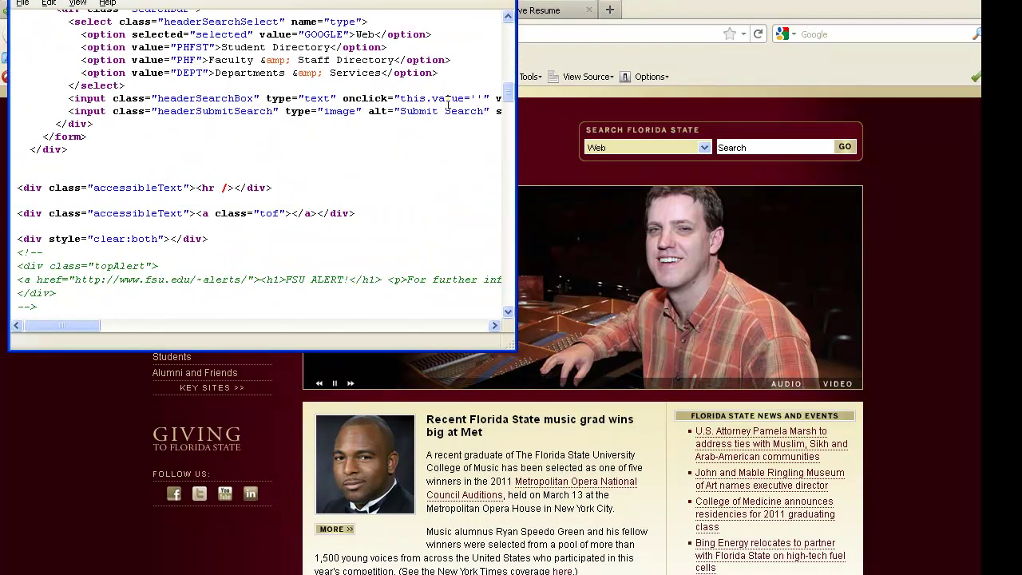
scroll(448, 110, "down", 12)
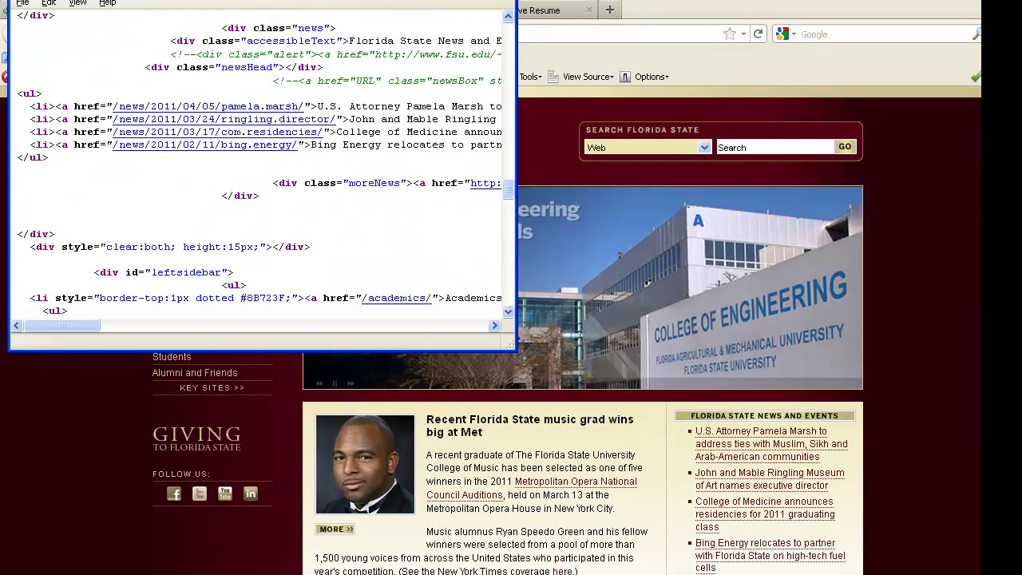
left_click(507, 1)
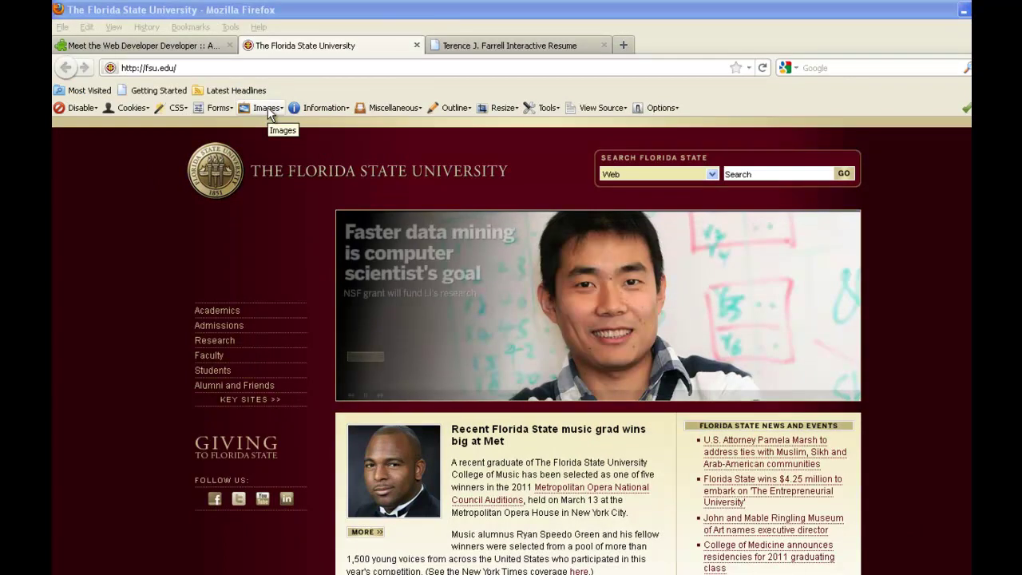
- Display the alt attributes, dimensions, file sizes and paths of the images on the Florida State University page
left_click(267, 107)
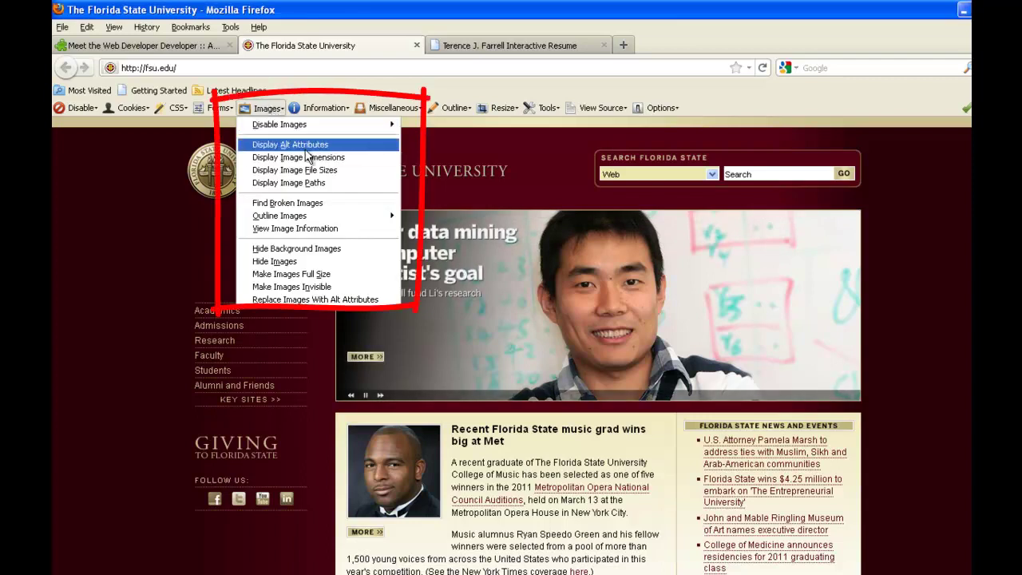
left_click(280, 145)
left_click(269, 111)
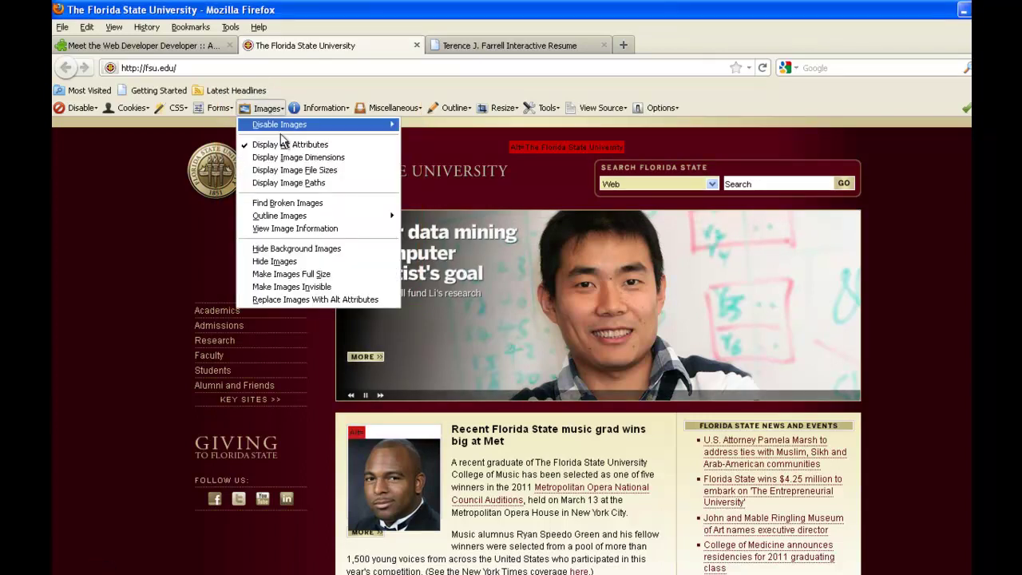
left_click(293, 157)
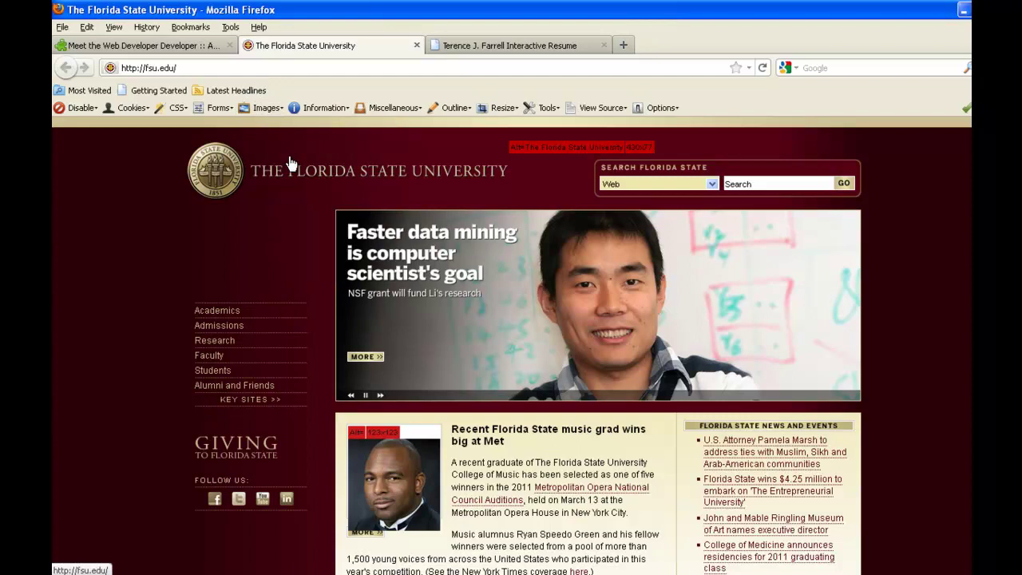
left_click(268, 109)
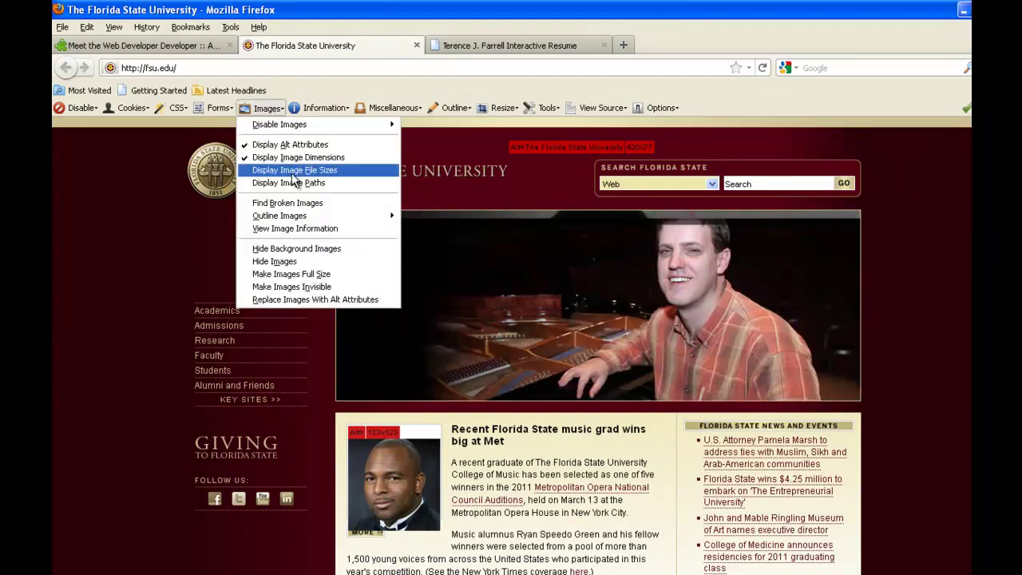
left_click(292, 172)
left_click(260, 111)
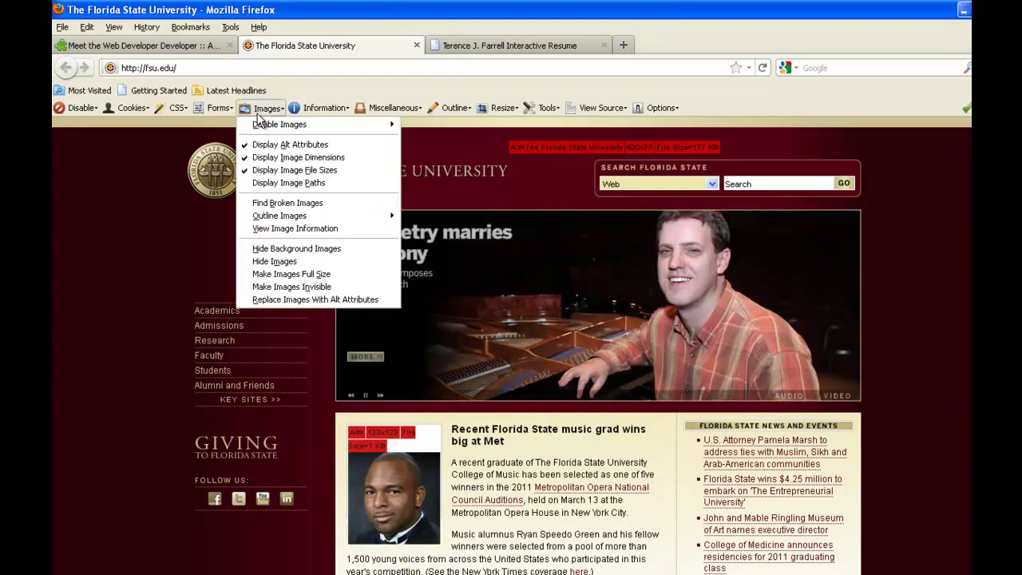
left_click(308, 184)
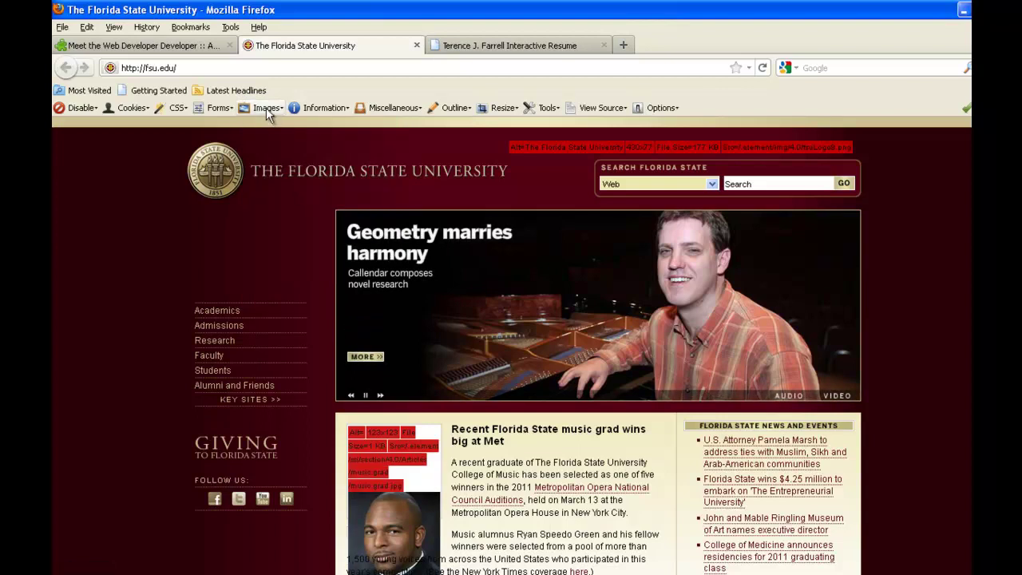
- Turn off the display of alt attributes, dimensions, file sizes and paths for the page's images
left_click(267, 109)
left_click(266, 108)
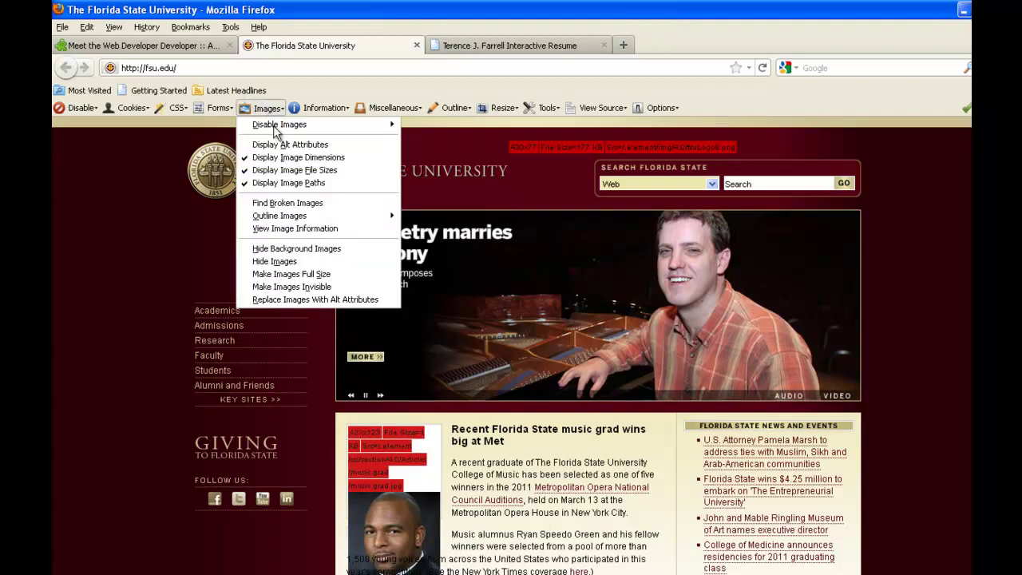
left_click(298, 158)
left_click(267, 107)
left_click(301, 186)
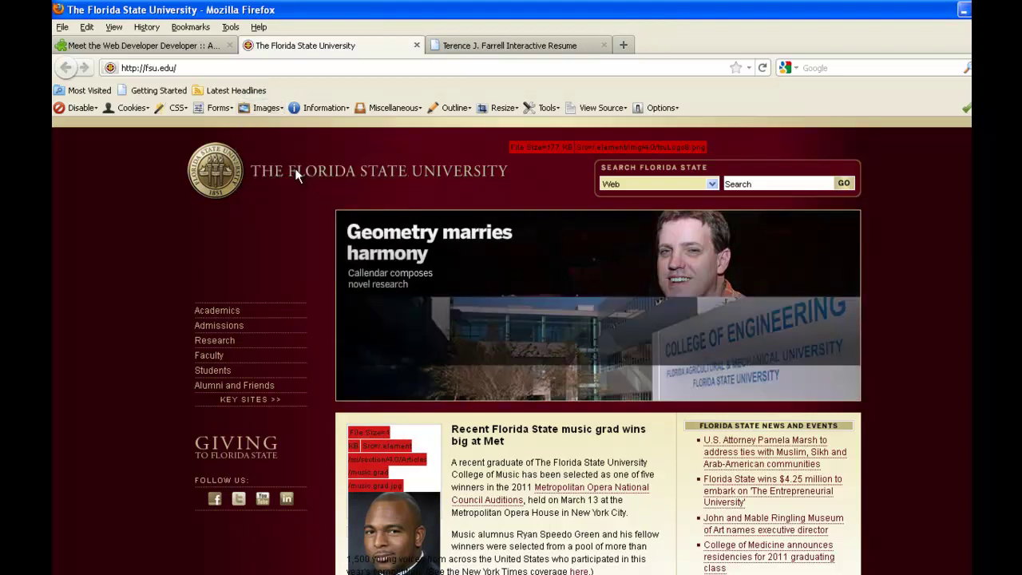
left_click(267, 108)
left_click(291, 183)
left_click(265, 109)
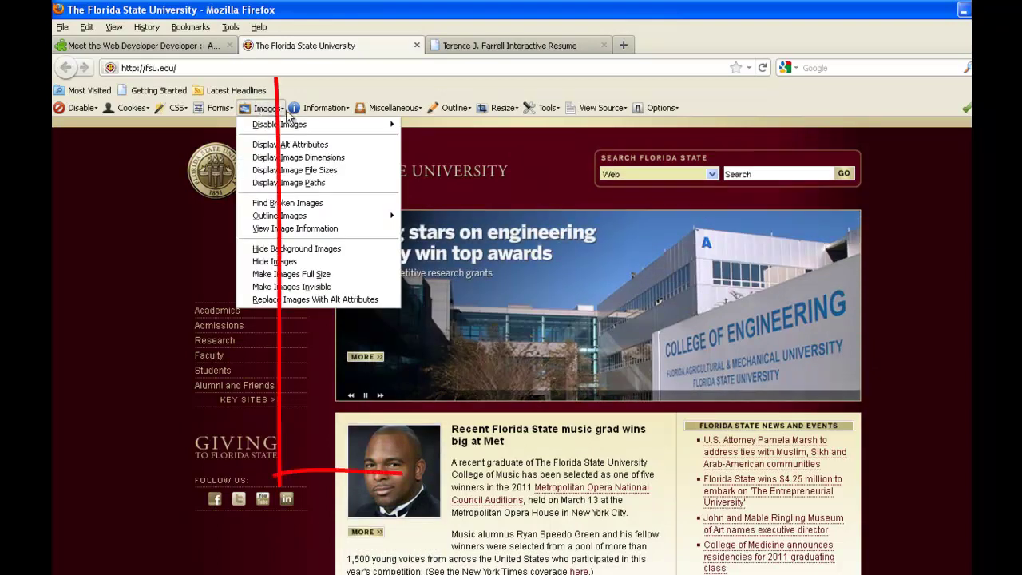
- View the JavaScript used by the fsu.edu page, look through the code and close the report to return to the page
left_click(324, 110)
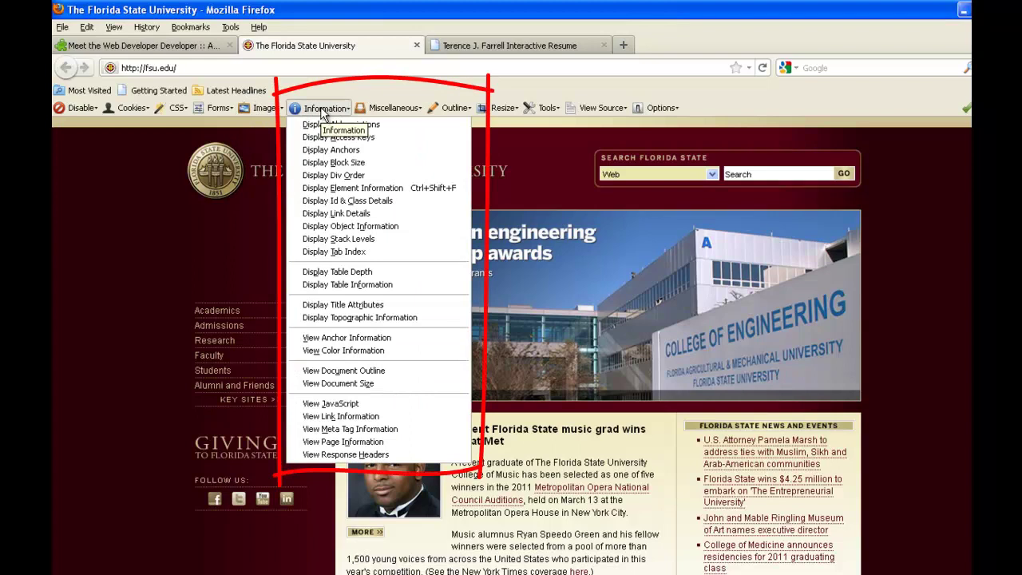
left_click(363, 404)
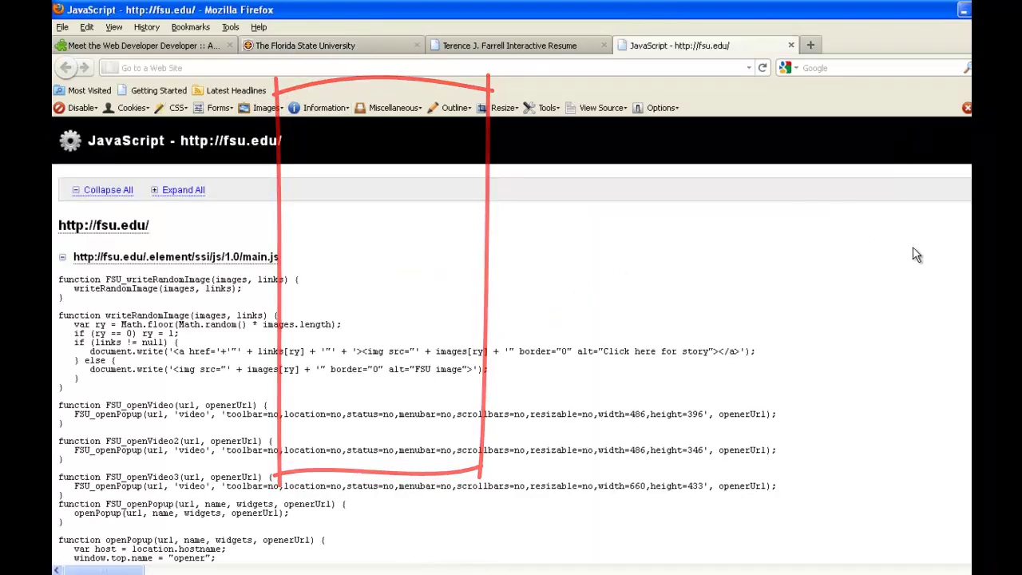
scroll(913, 247, "down", 10)
scroll(906, 239, "down", 20)
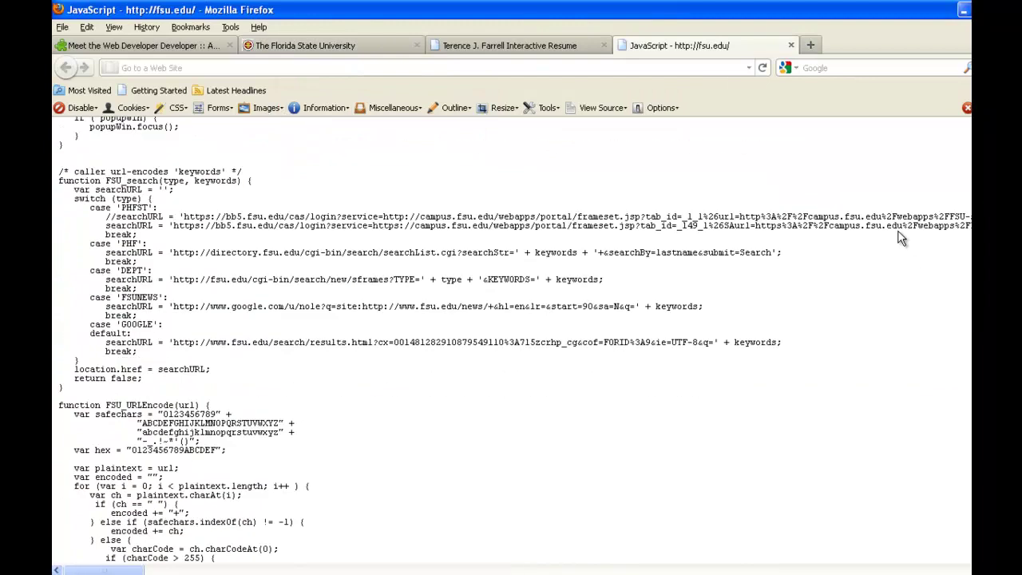
scroll(878, 210, "up", 19)
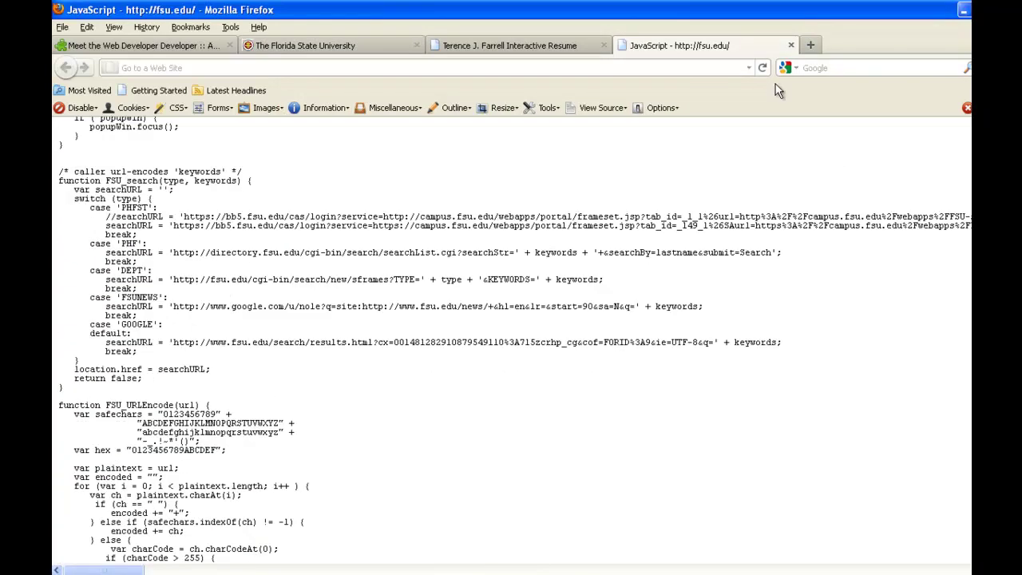
left_click(790, 45)
left_click(408, 50)
- Display the div order on the Florida State University page and turn that display off again
left_click(314, 108)
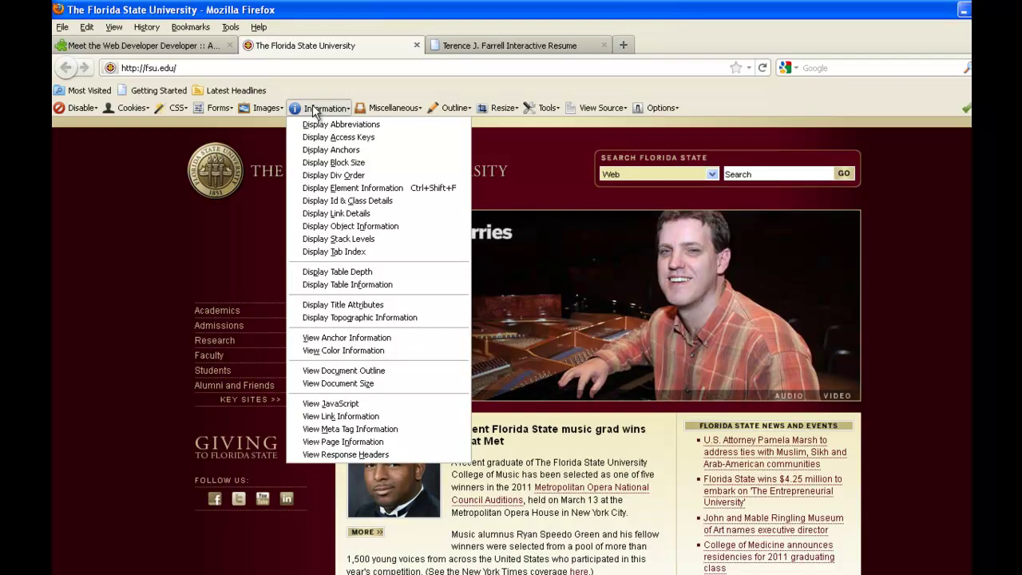
left_click(364, 175)
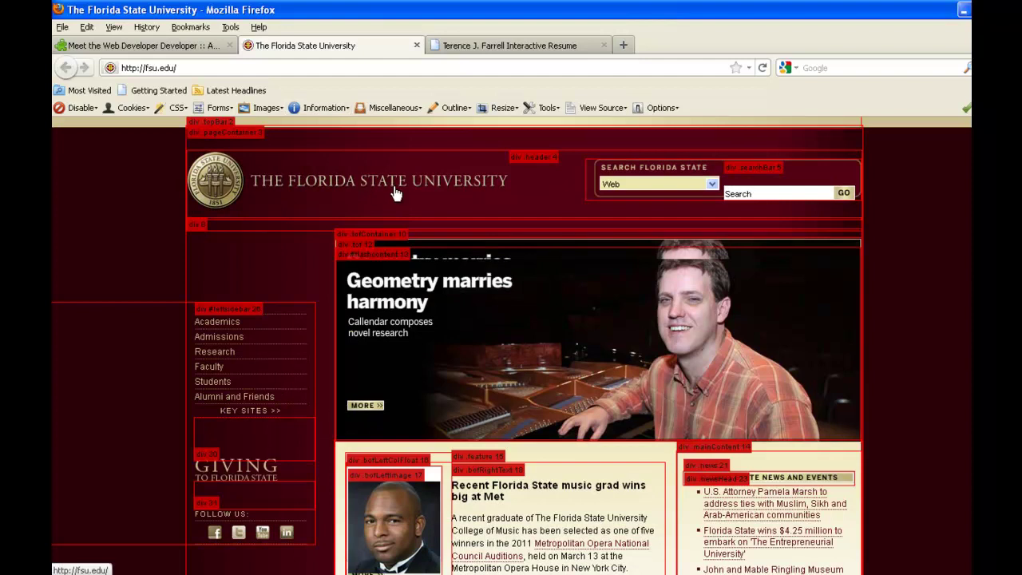
left_click(327, 109)
left_click(338, 174)
- Display the id and class details of the page's elements, examine the labels and turn the display off again
left_click(323, 108)
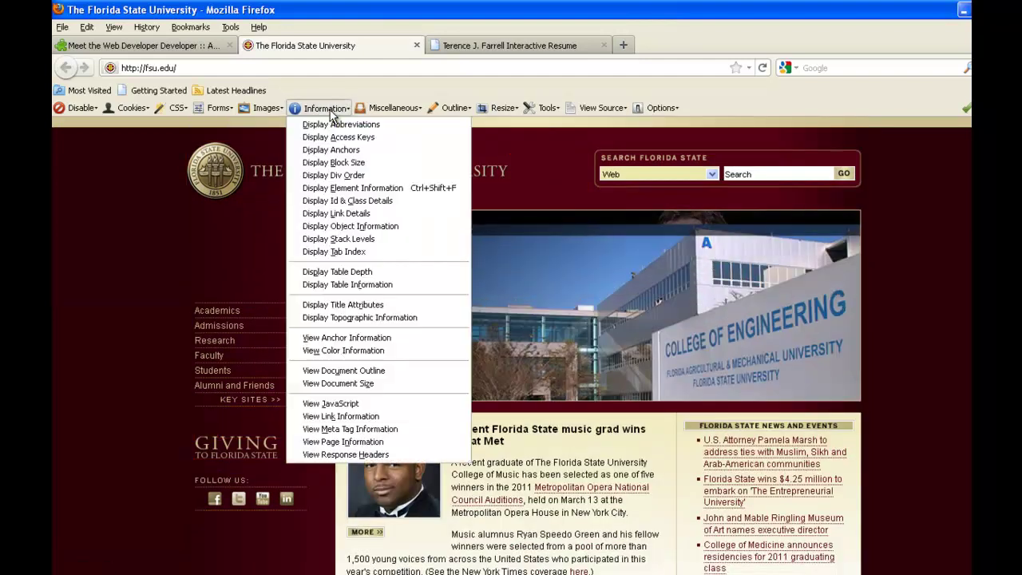
left_click(345, 205)
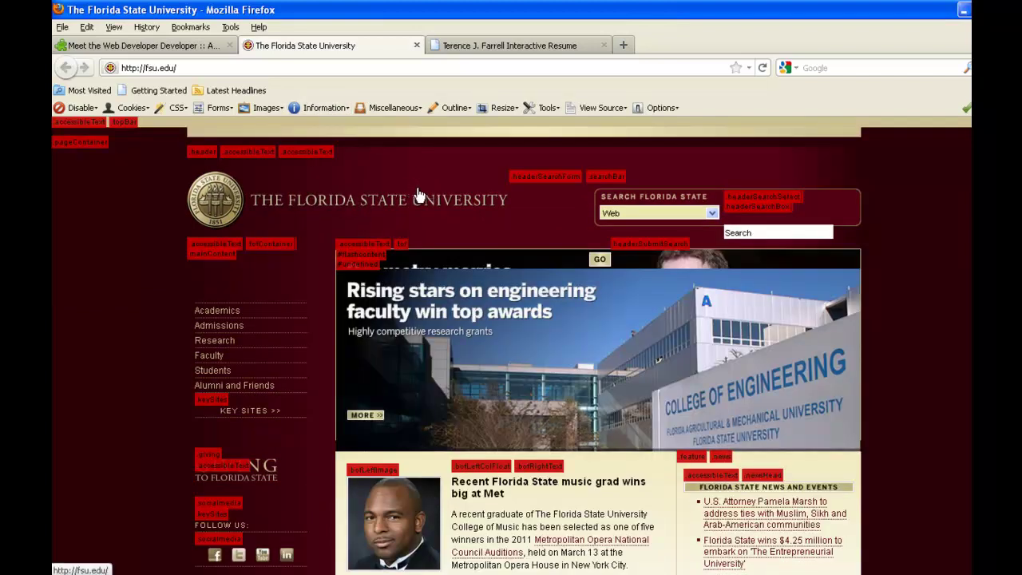
left_click(325, 109)
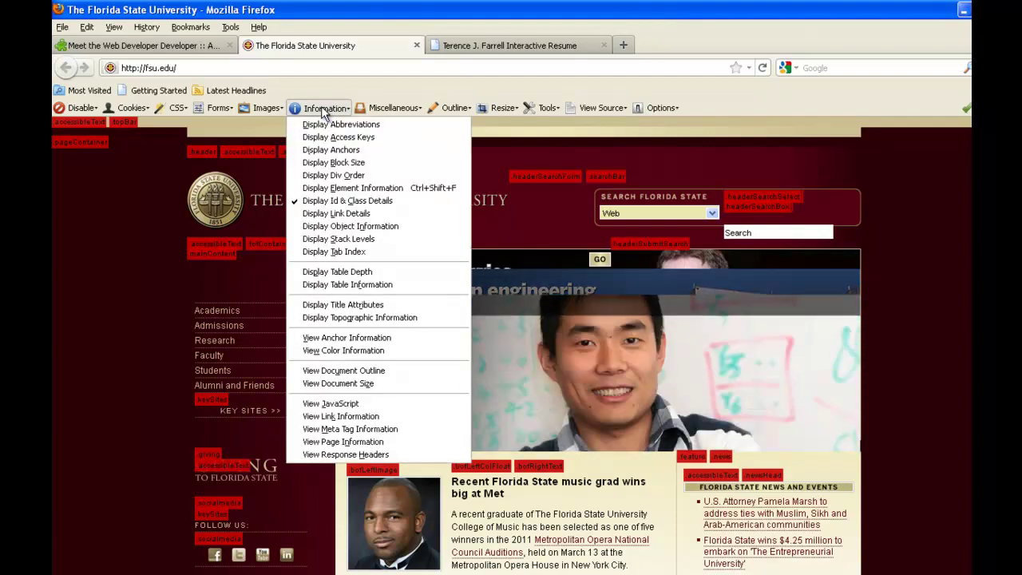
left_click(325, 111)
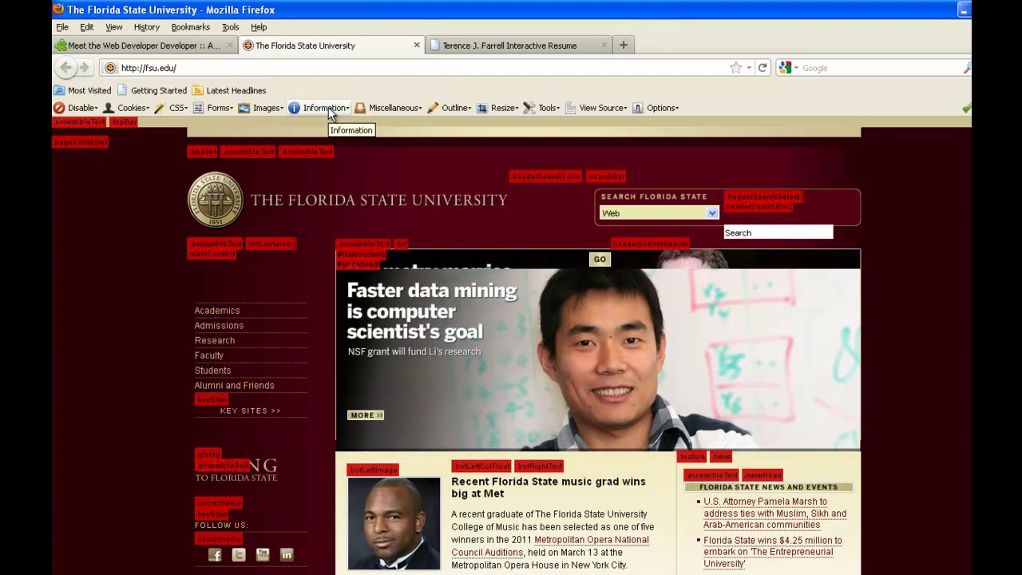
left_click(328, 111)
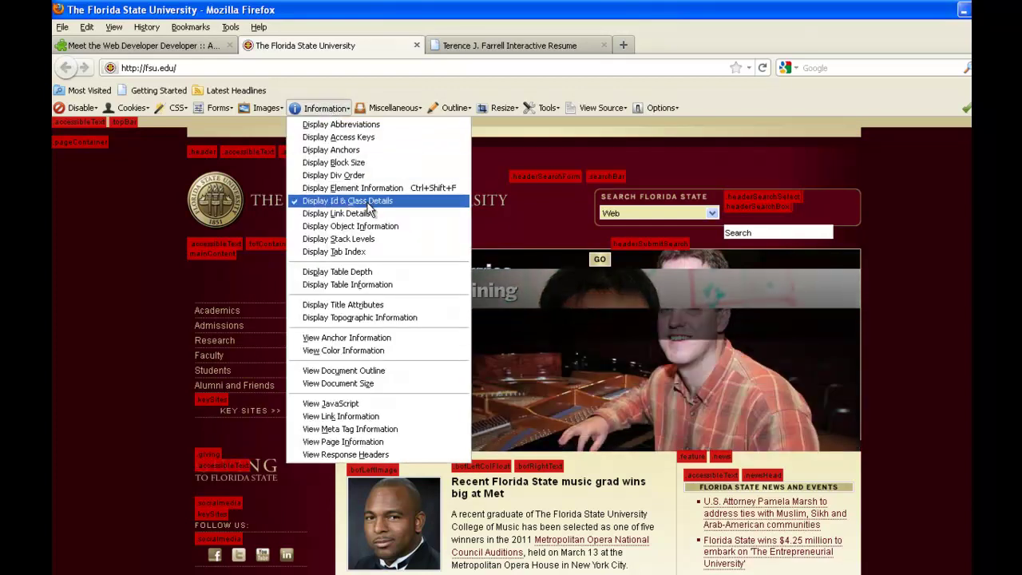
left_click(369, 200)
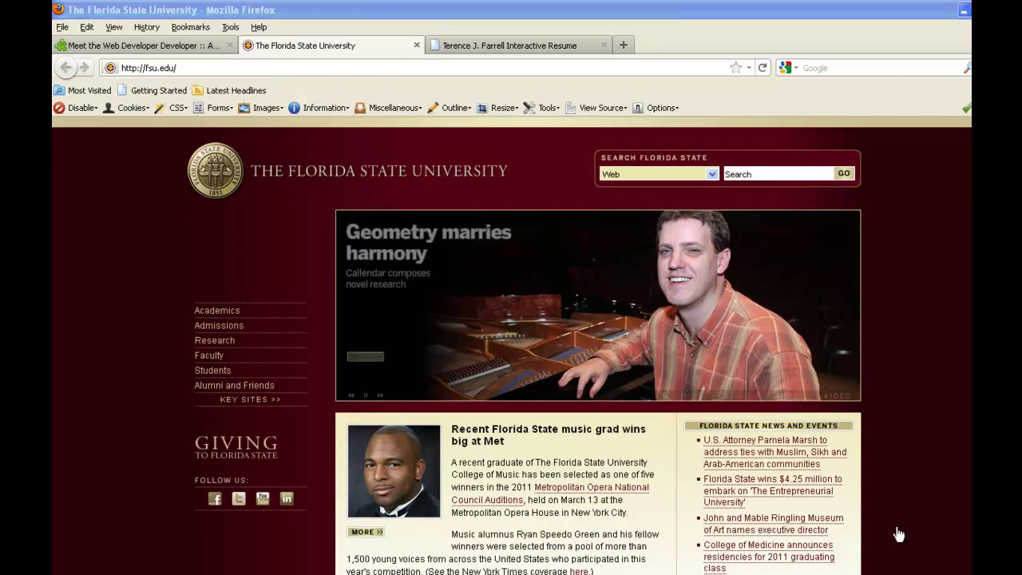
- View the color information for the fsu.edu page and return to the page, moving its tab directly before the color report
mouse_move(209, 356)
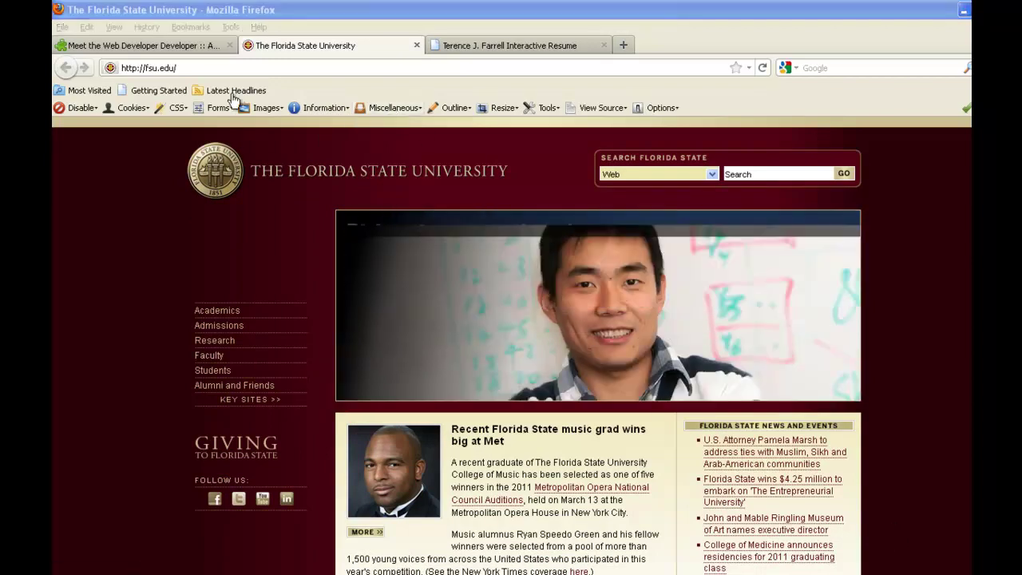
left_click(318, 111)
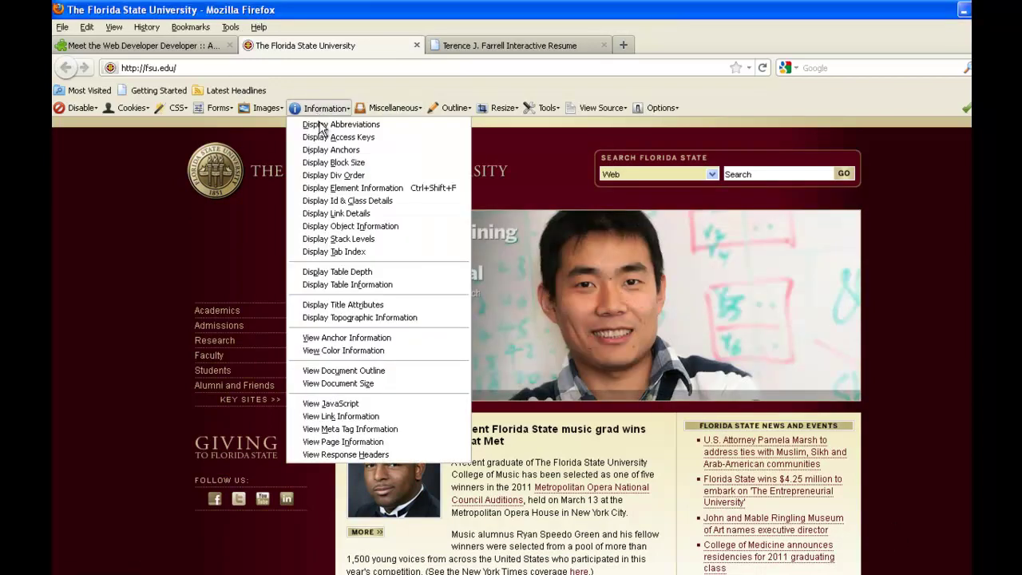
left_click(410, 351)
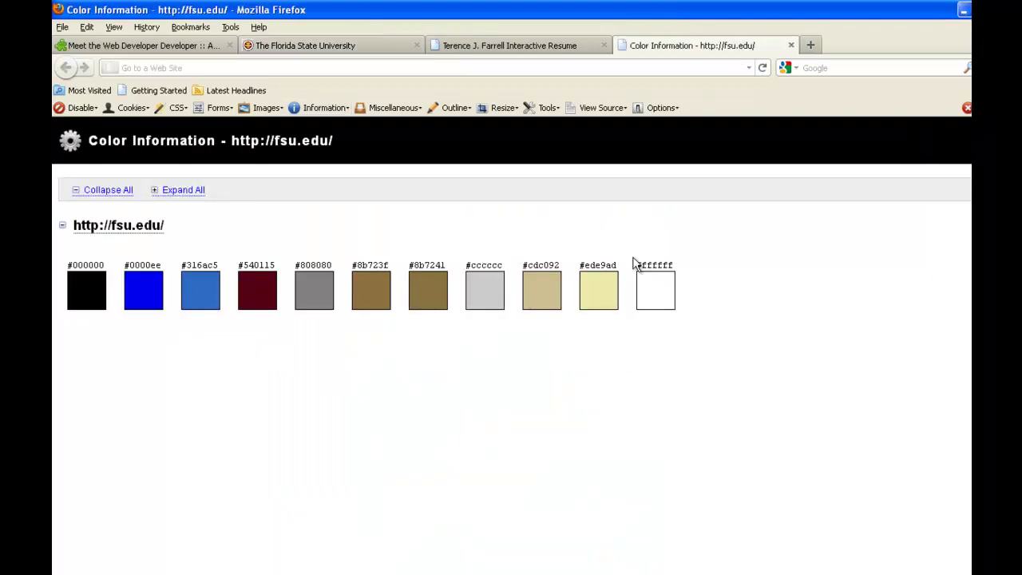
left_click_drag(422, 48, 524, 46)
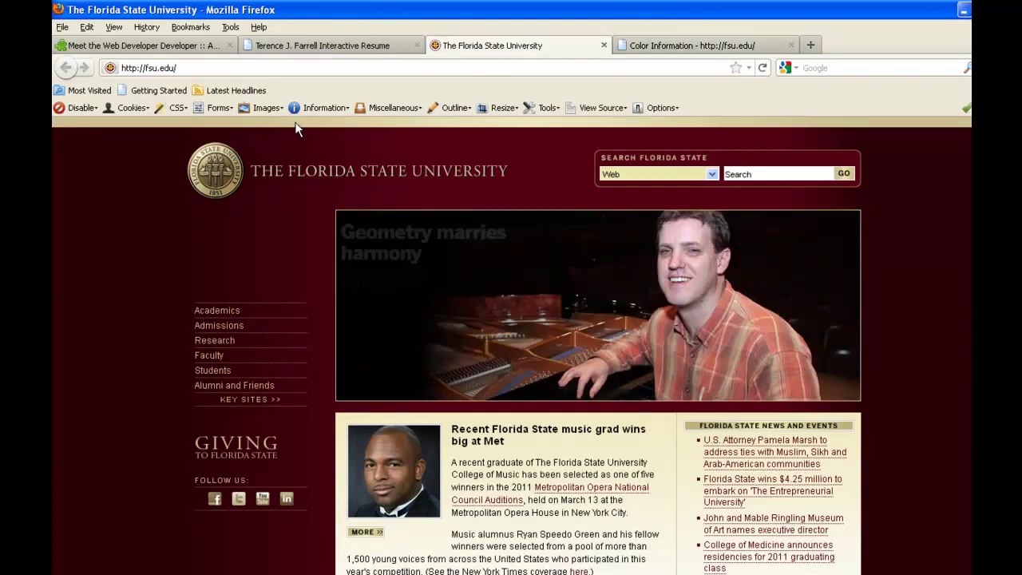
- Validate the CSS of the fsu.edu page with the W3C CSS Validation Service, review the results and close the results page
left_click(326, 109)
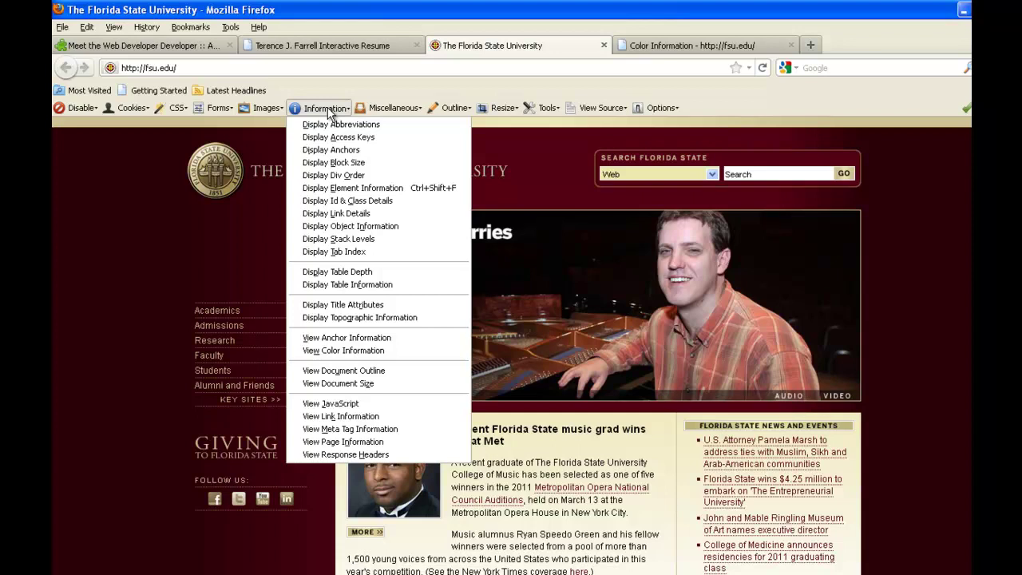
mouse_move(543, 110)
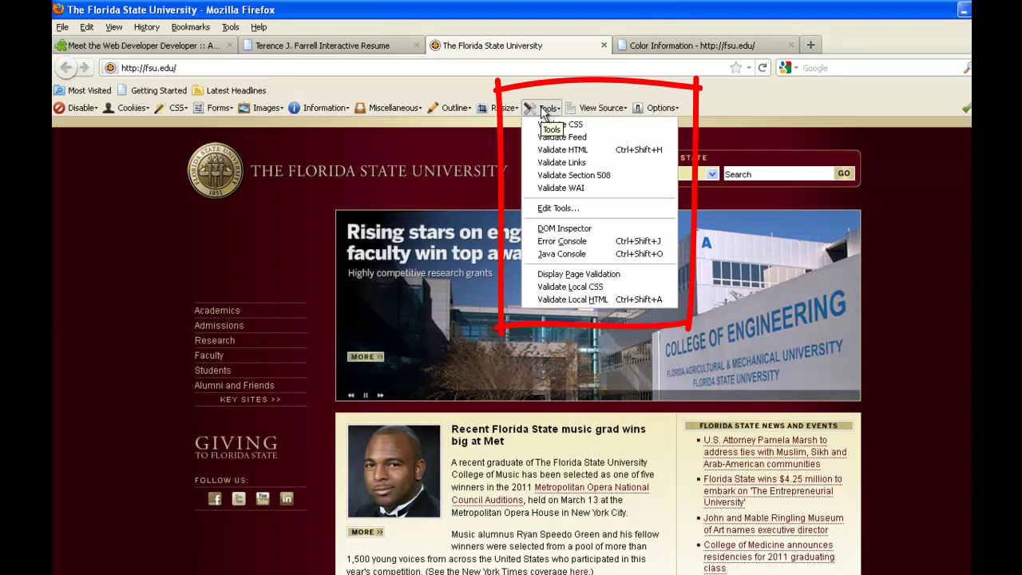
left_click(551, 125)
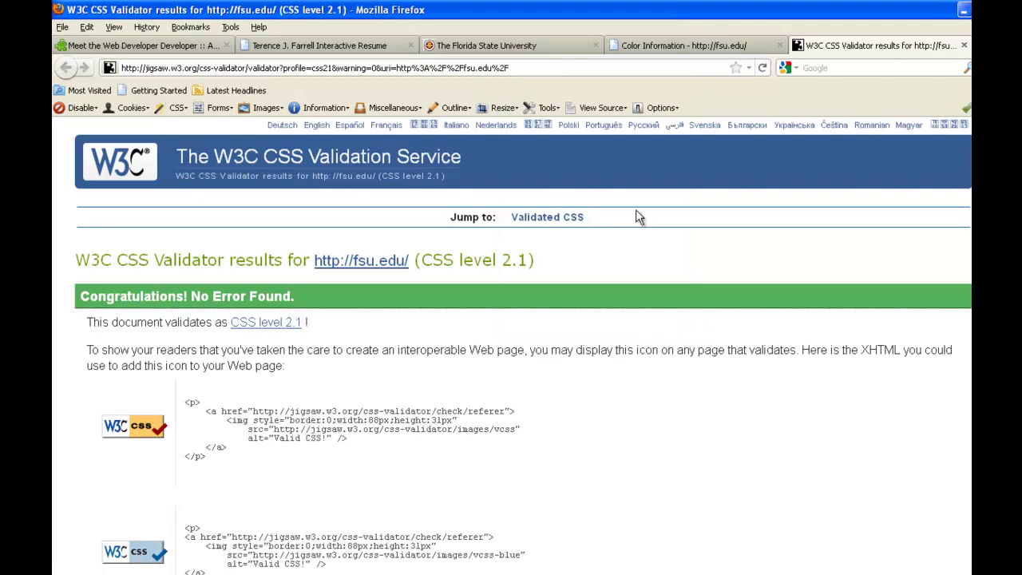
scroll(668, 236, "down", 8)
scroll(666, 232, "up", 8)
left_click(963, 46)
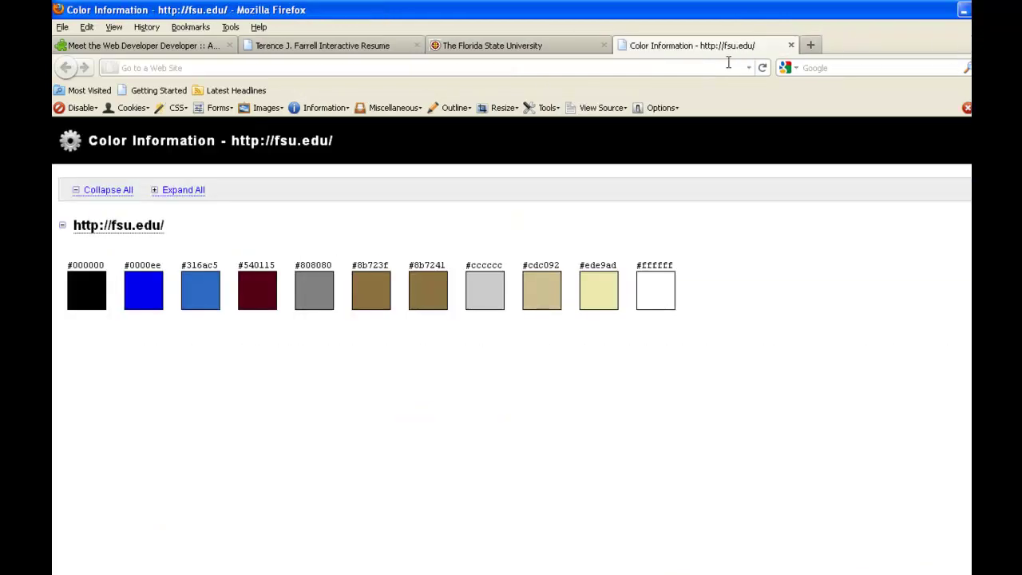
- Close the color information report, validate the CSS of the interactive resume's experience page with the W3C CSS Validation Service, and close the results
left_click(791, 46)
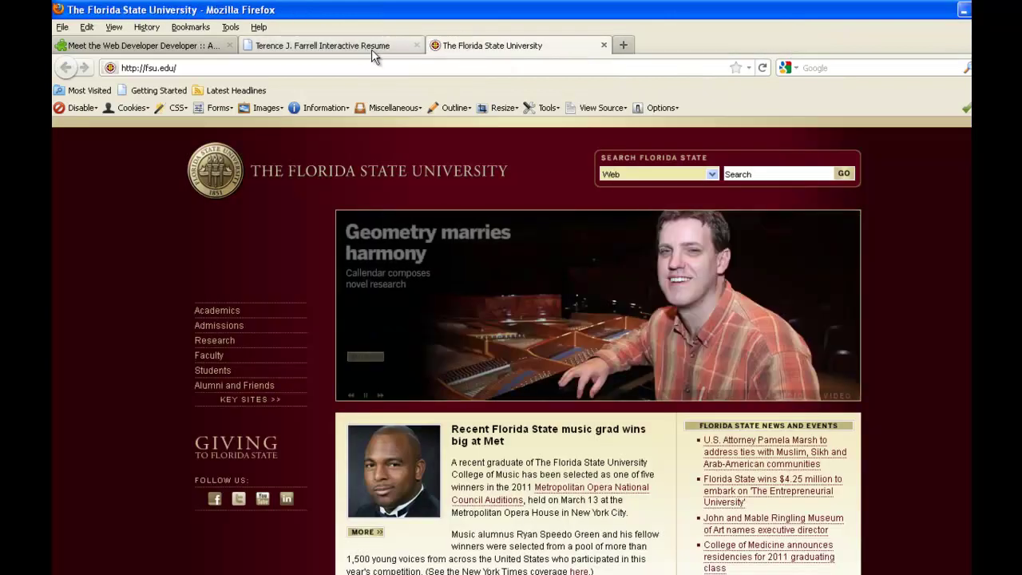
left_click(366, 49)
left_click(597, 108)
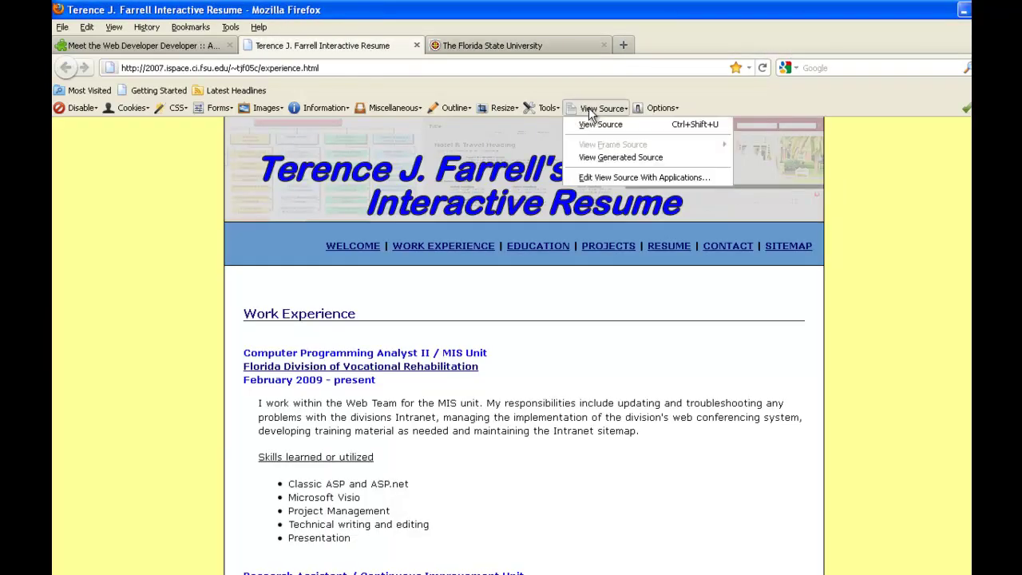
mouse_move(536, 111)
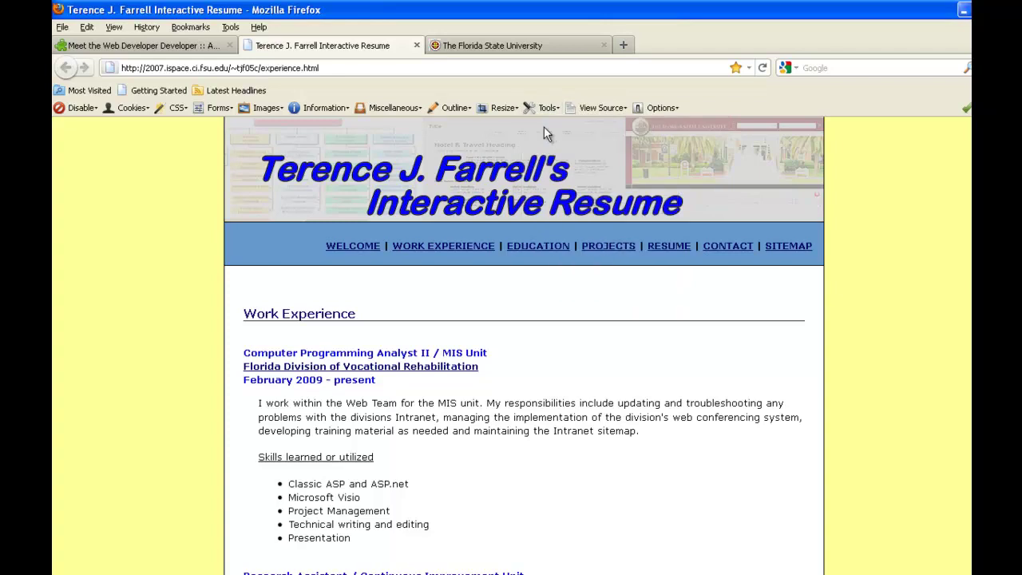
left_click(546, 129)
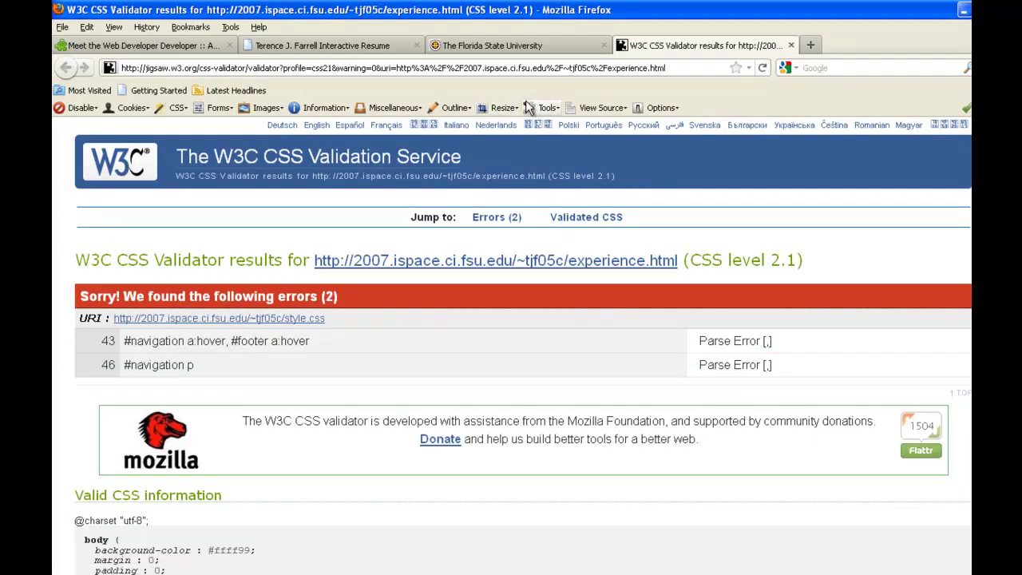
left_click(790, 46)
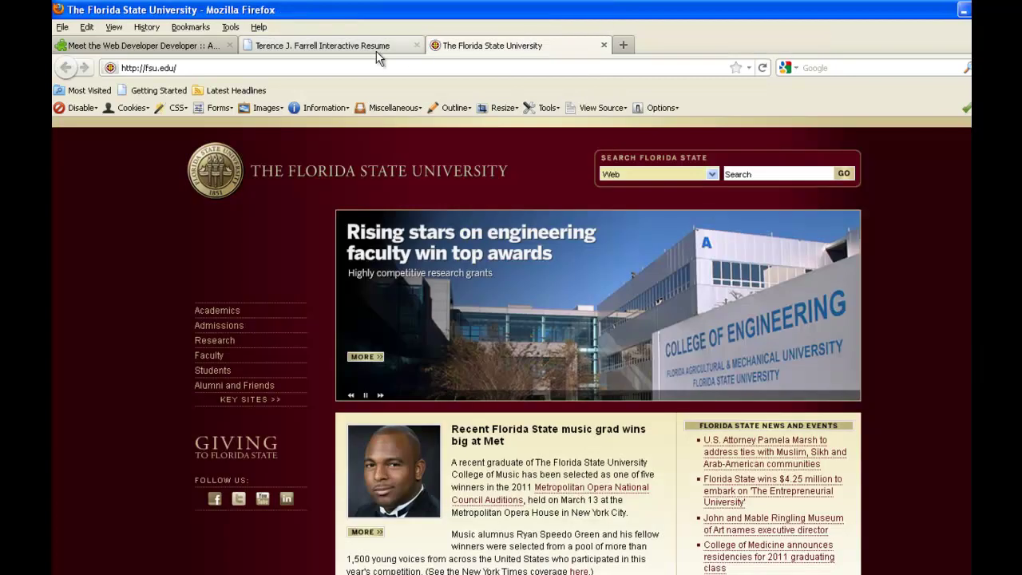
- Validate the HTML of the interactive resume's experience page with the W3C Markup Validation Service and close the results page
left_click(405, 49)
left_click(541, 110)
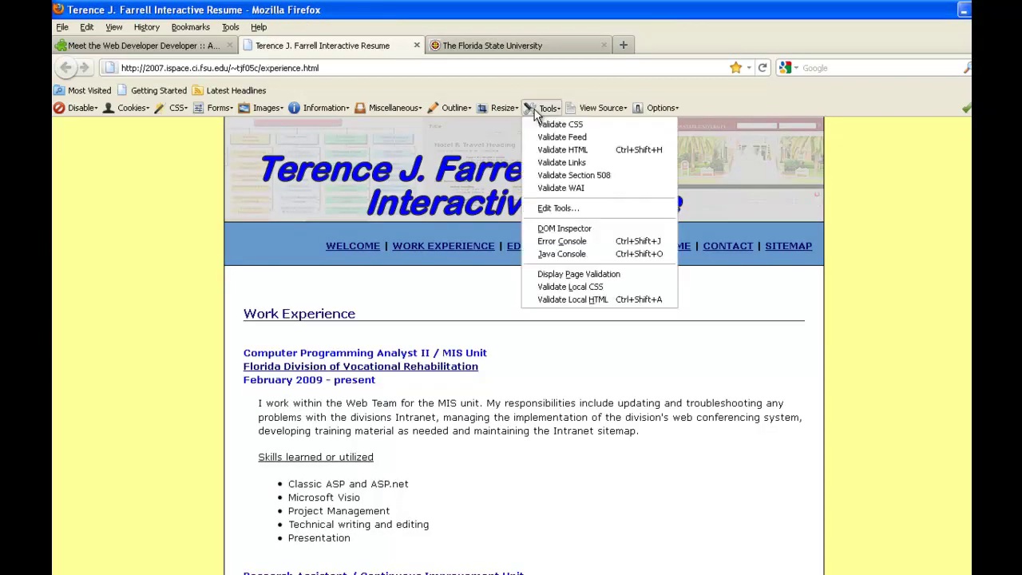
left_click(582, 156)
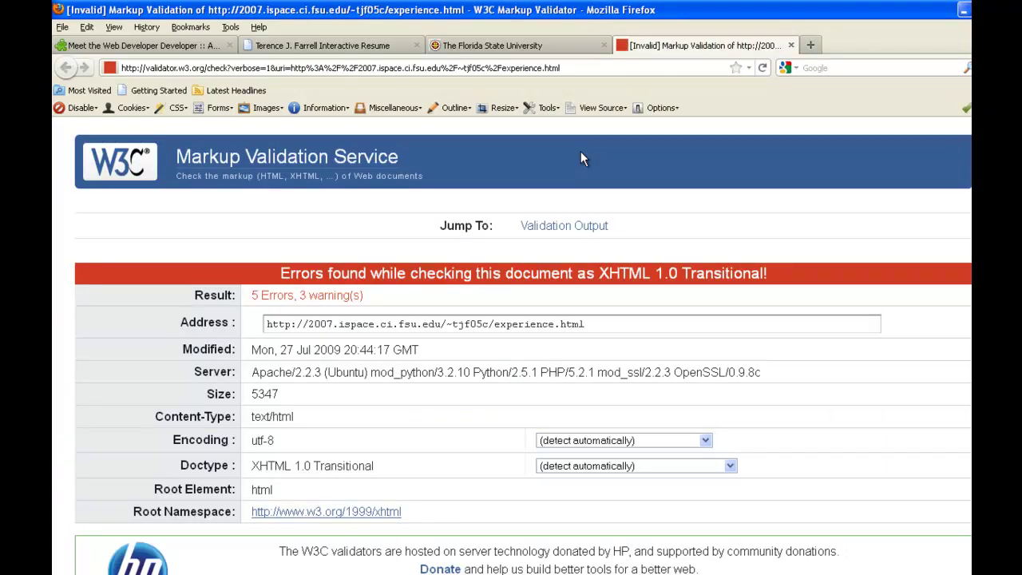
left_click(790, 45)
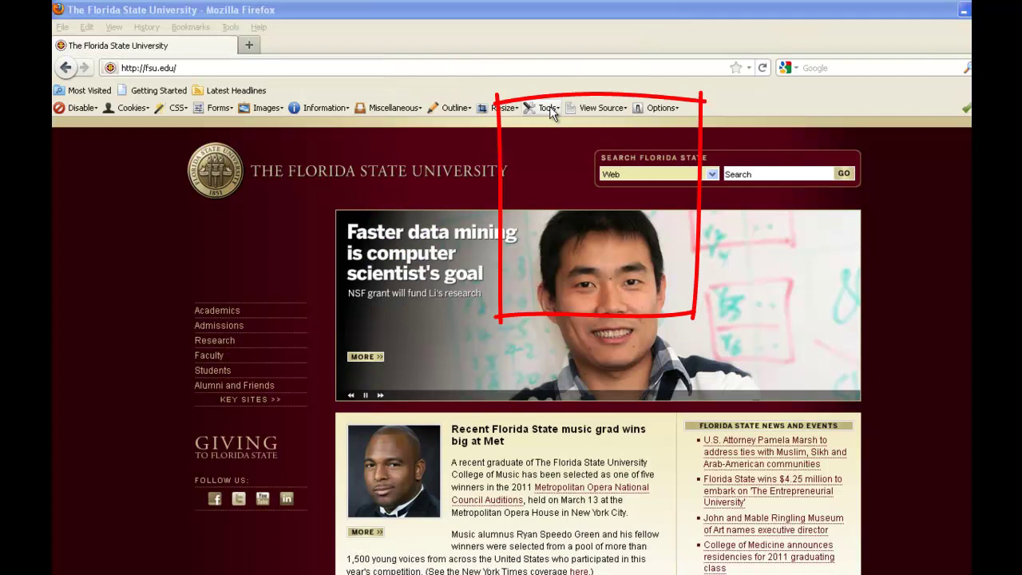
- Open the Web Developer options, review the Miscellaneous settings for forms, information and error warnings, and close the dialog
left_click(549, 107)
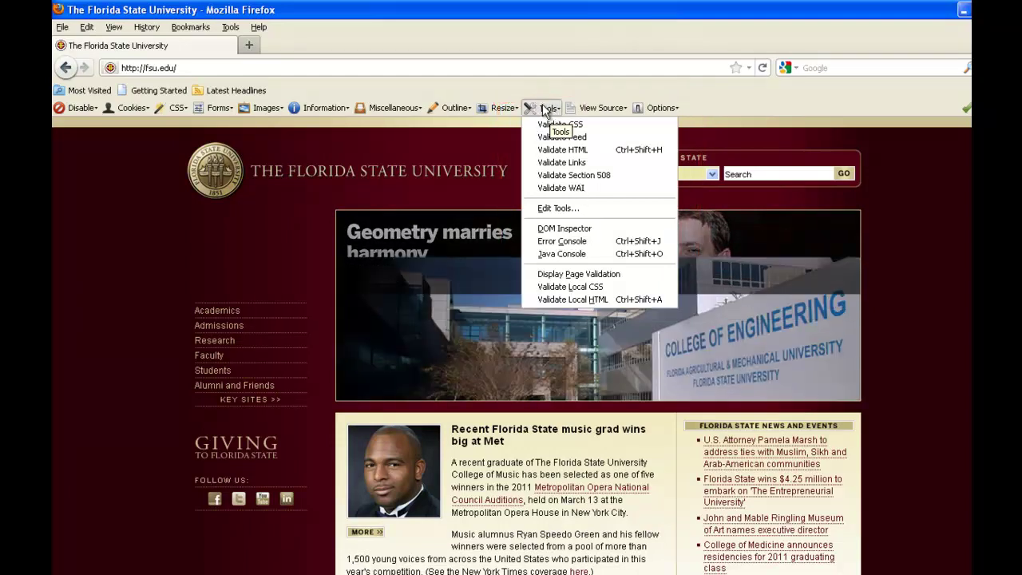
mouse_move(661, 108)
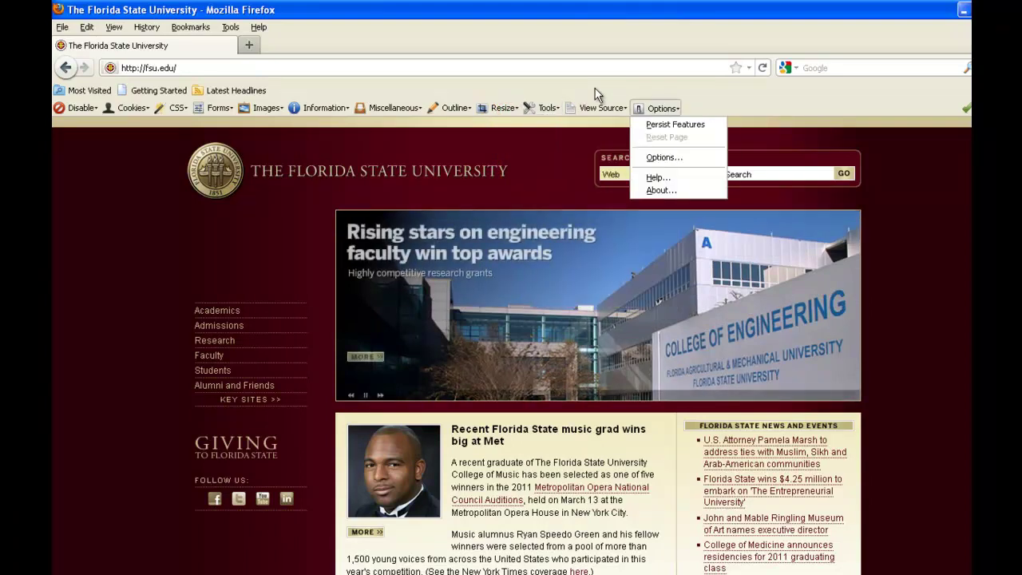
key("Return")
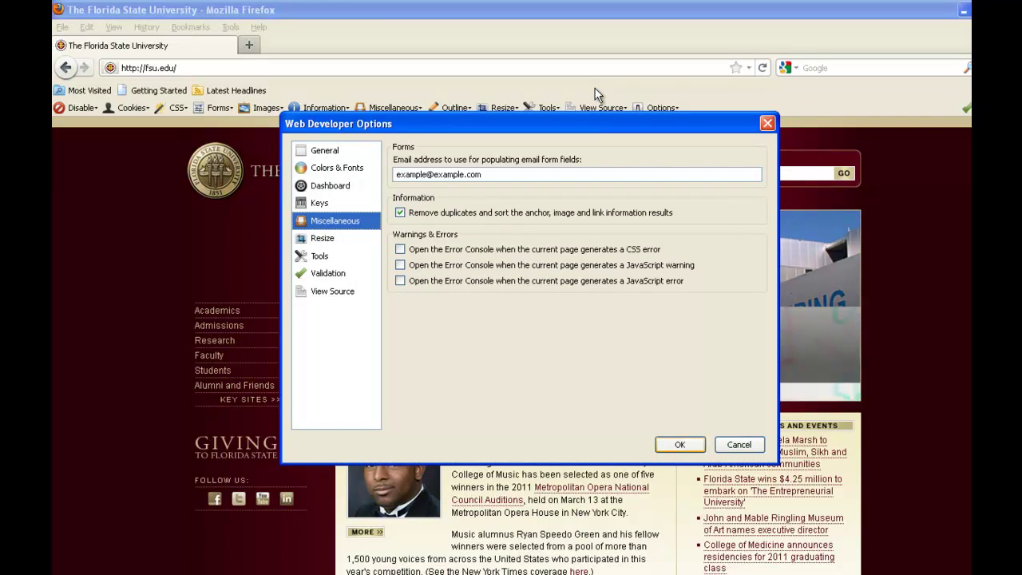
key("Return")
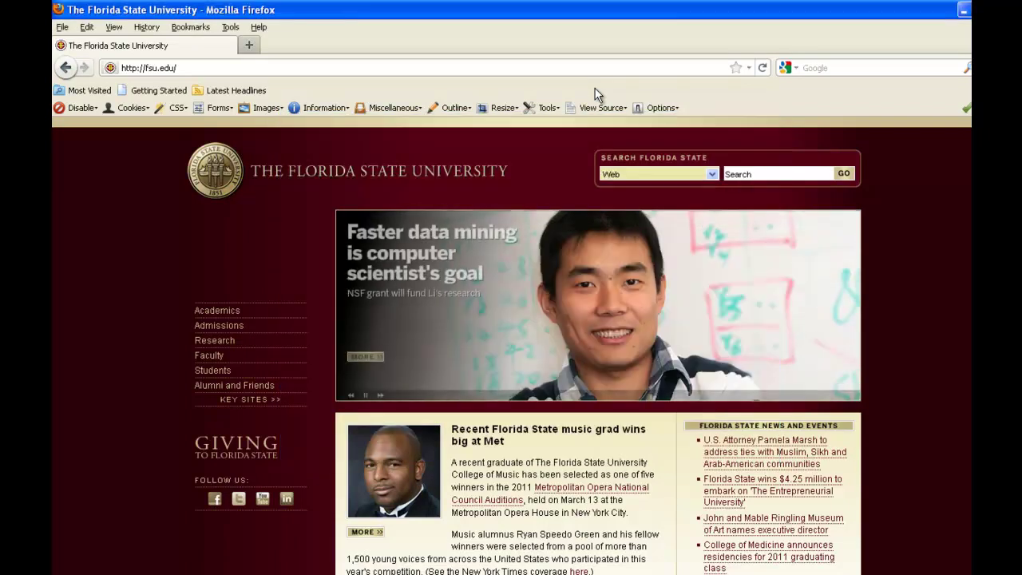